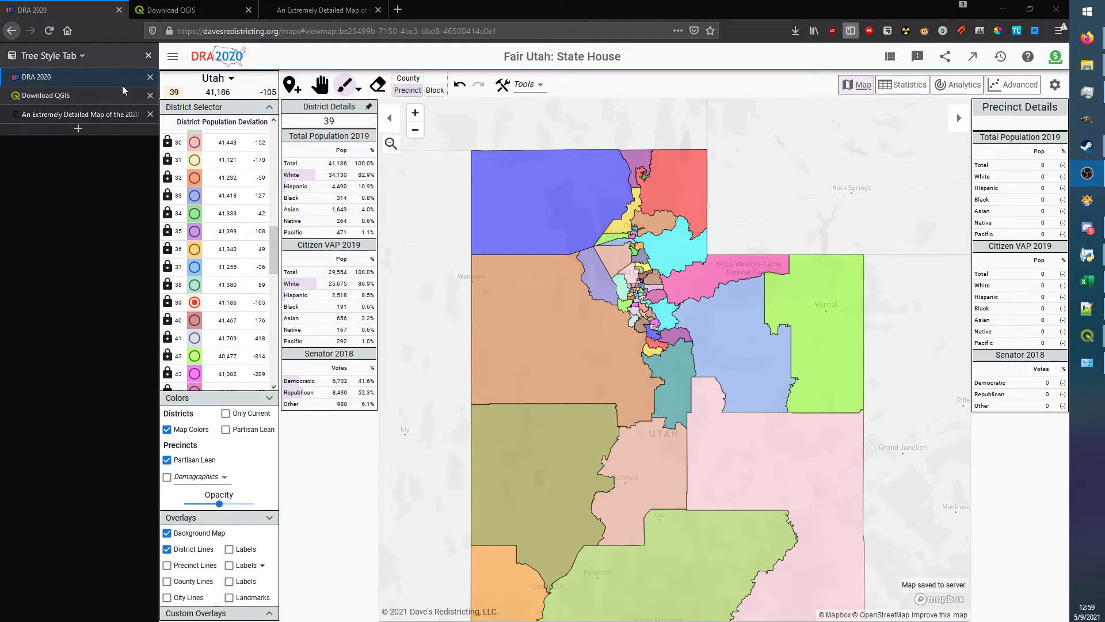
- Look over the QGIS download page and the New York Times detailed map of the 2020 election
left_click(98, 104)
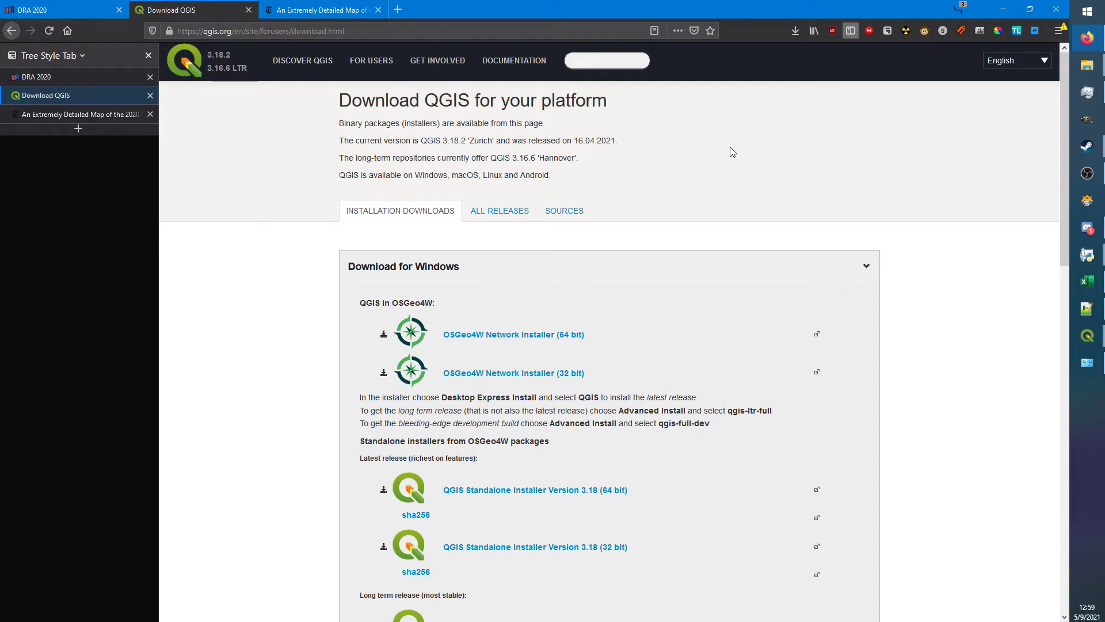
key("ctrl+Tab")
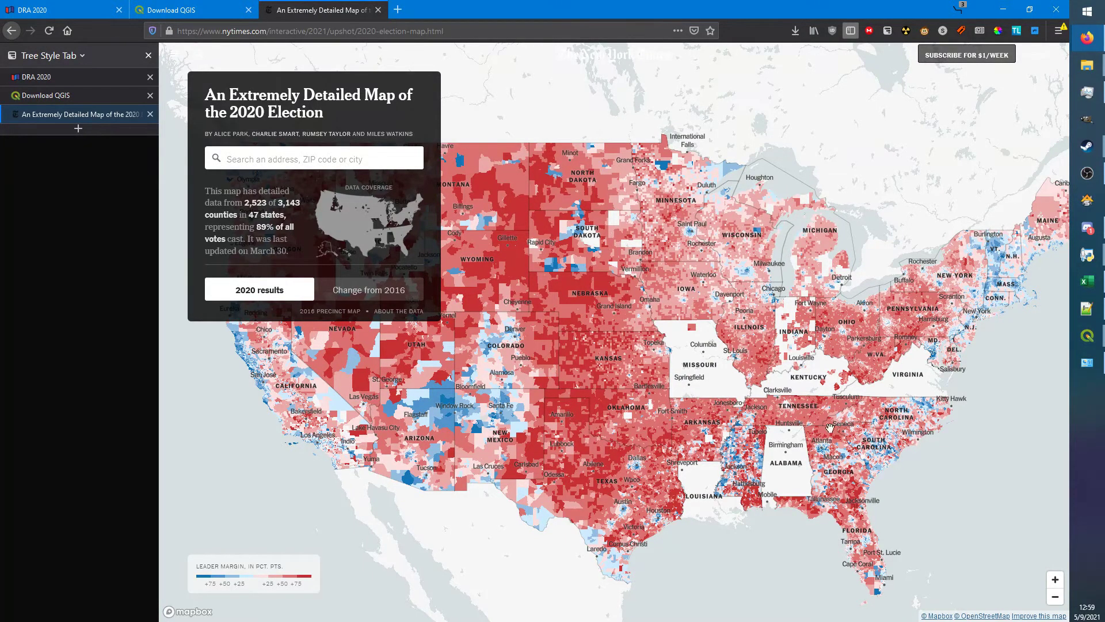
scroll(875, 443, "up", 5)
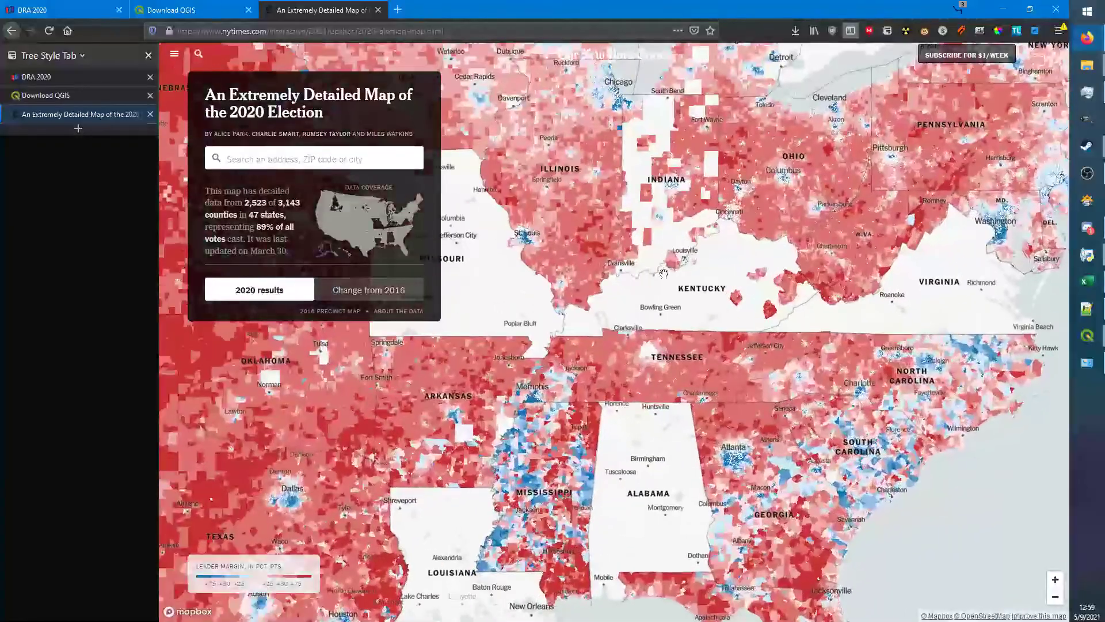
scroll(686, 316, "down", 1)
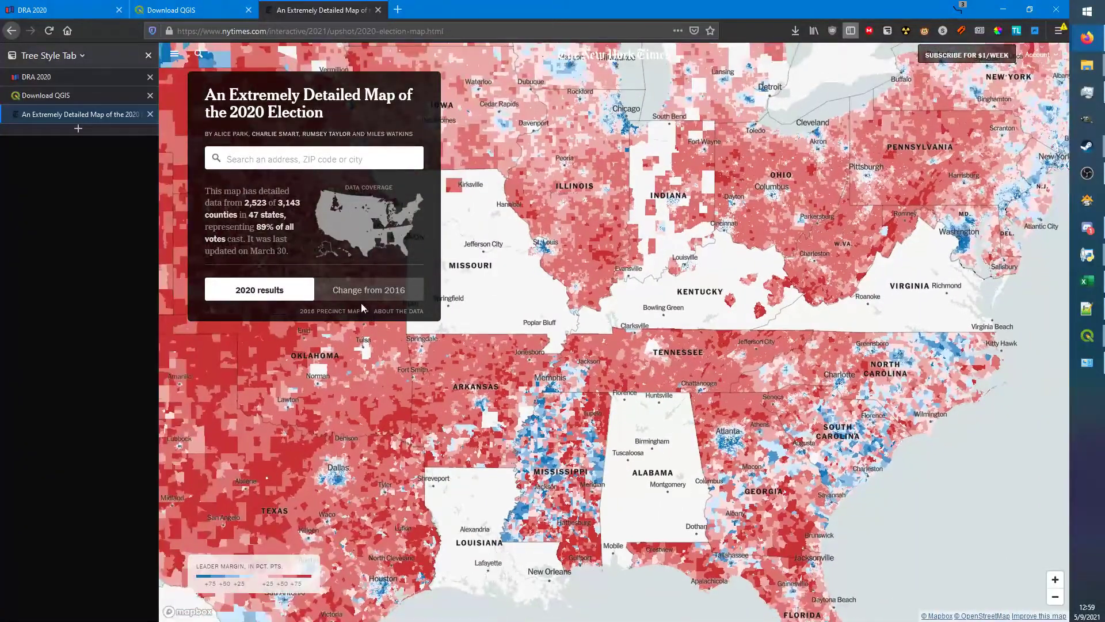
- Open the election map's GitHub data repository and examine its README for the dataset download and each state's data availability
left_click(391, 314)
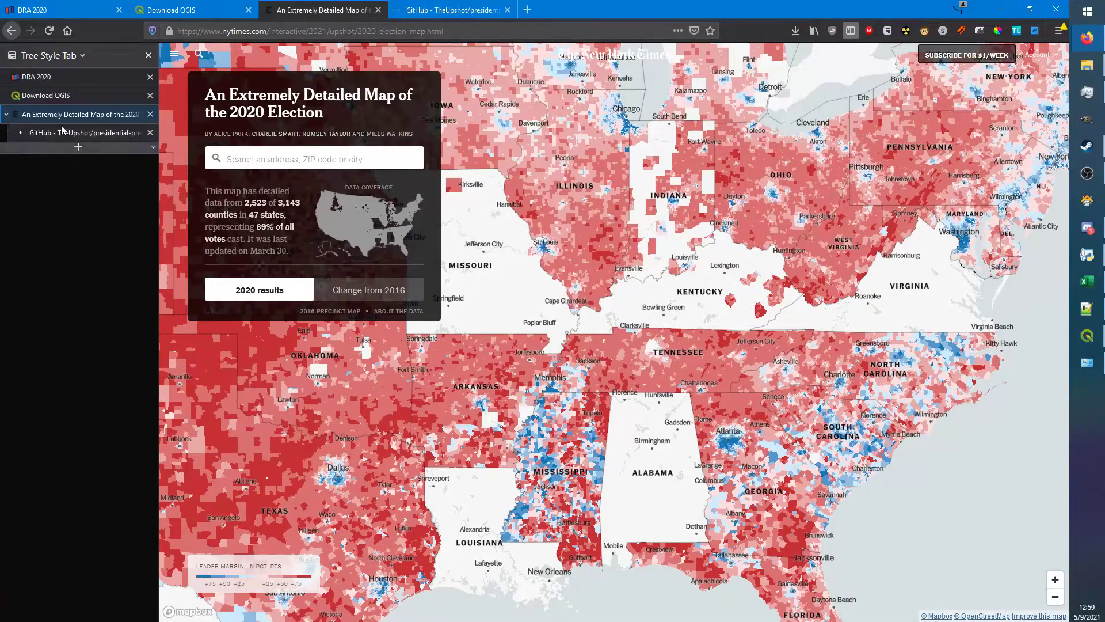
left_click(67, 135)
scroll(453, 305, "down", 15)
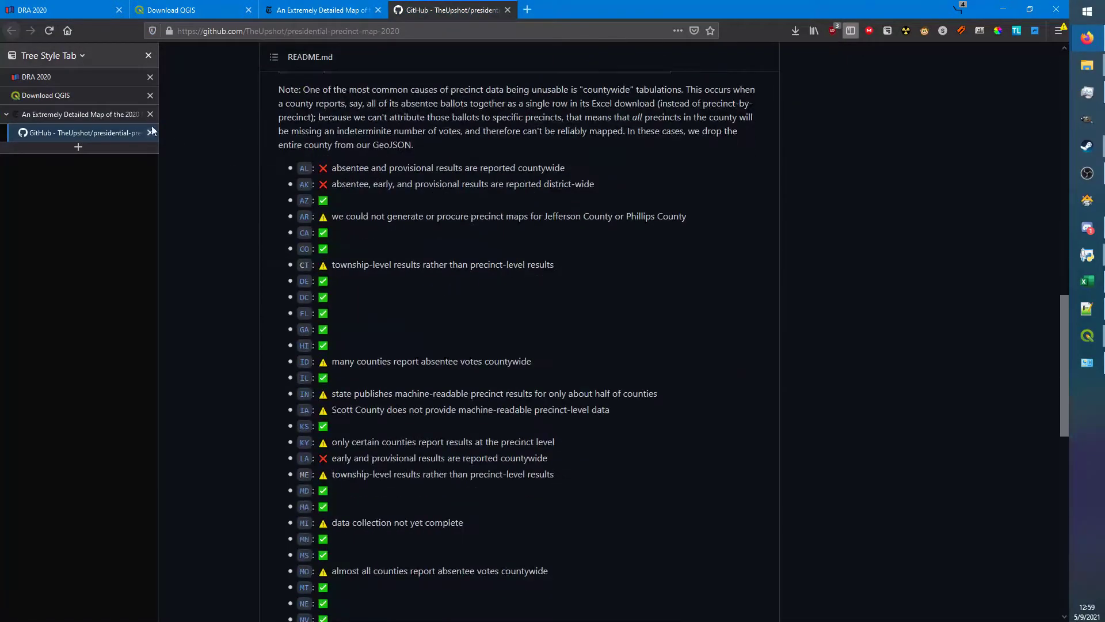
left_click(79, 119)
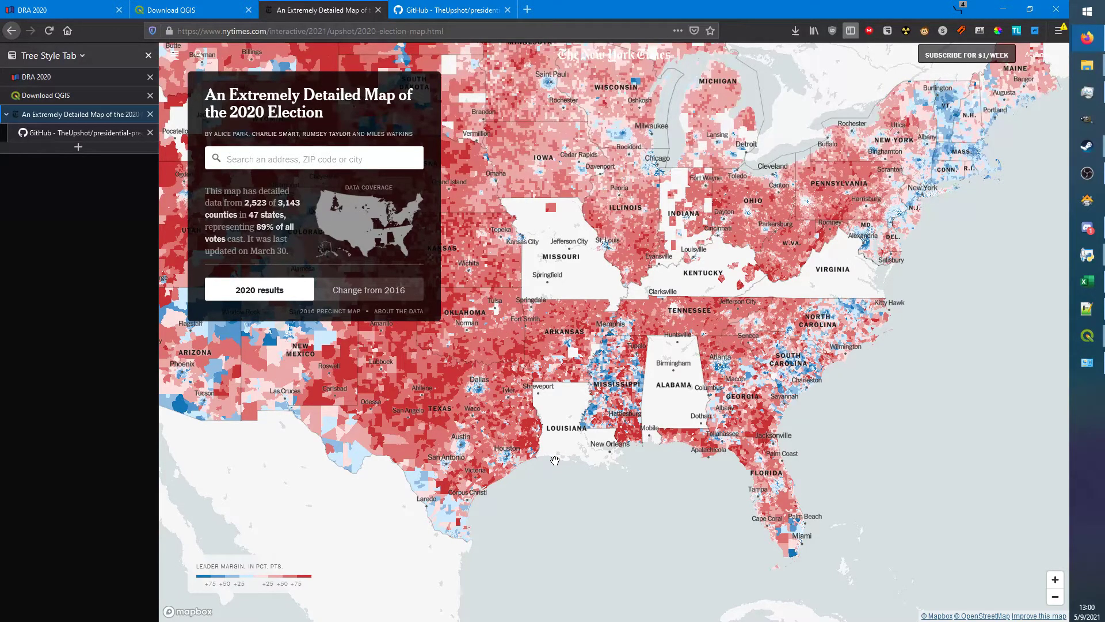
left_click(122, 132)
scroll(549, 343, "up", 15)
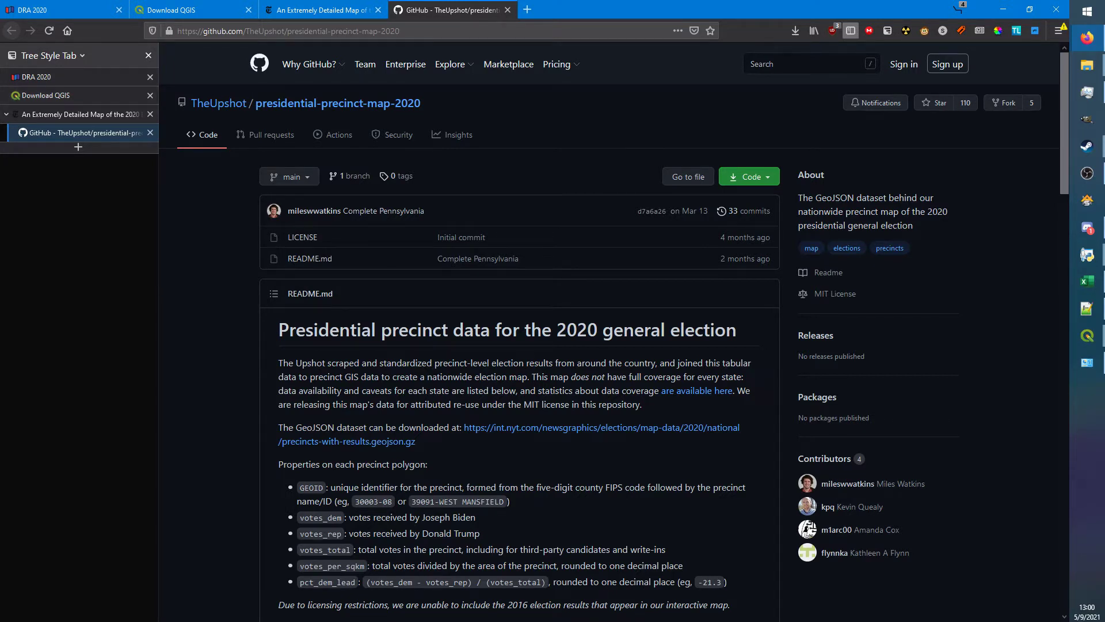
- Export the Fair Utah: State House map as District Shapes (.geojson) and save the file
left_click(81, 79)
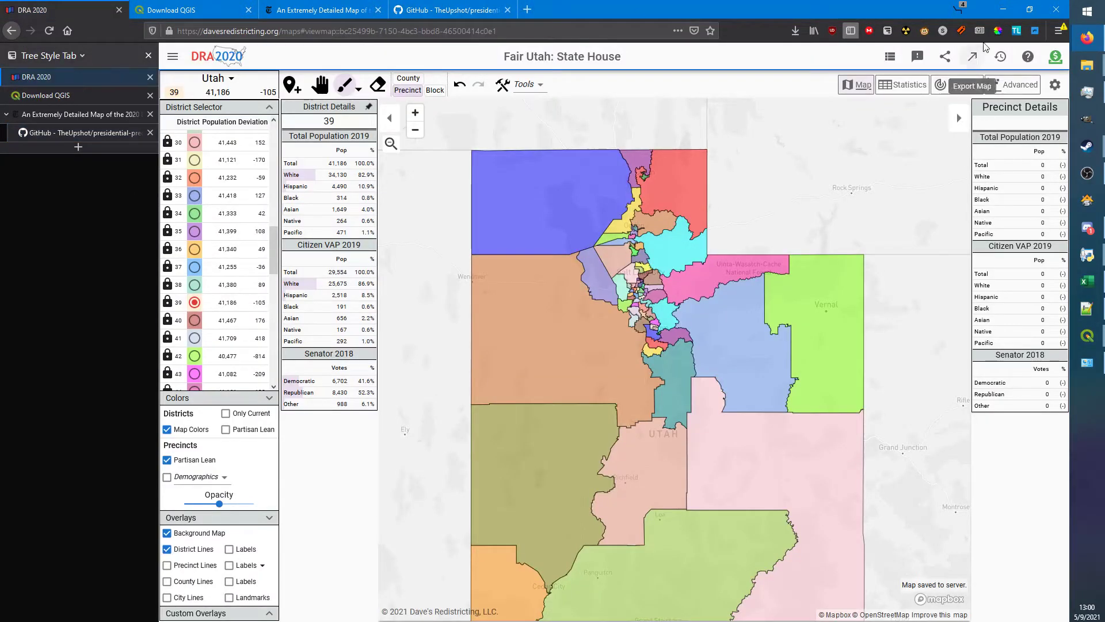
left_click(973, 57)
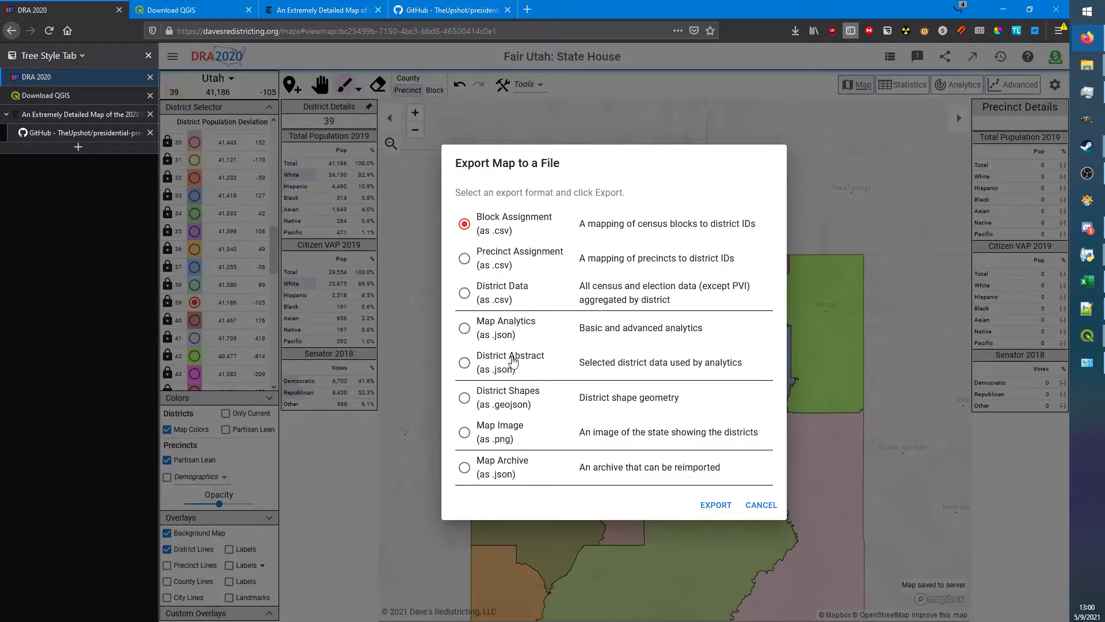
left_click(523, 400)
left_click(715, 505)
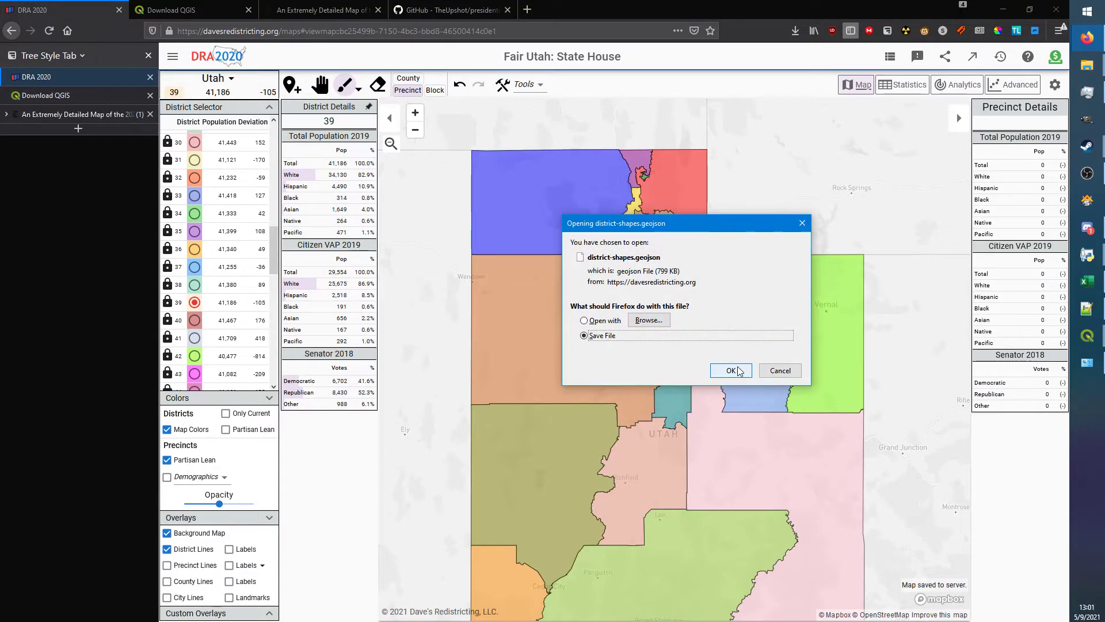
left_click(730, 369)
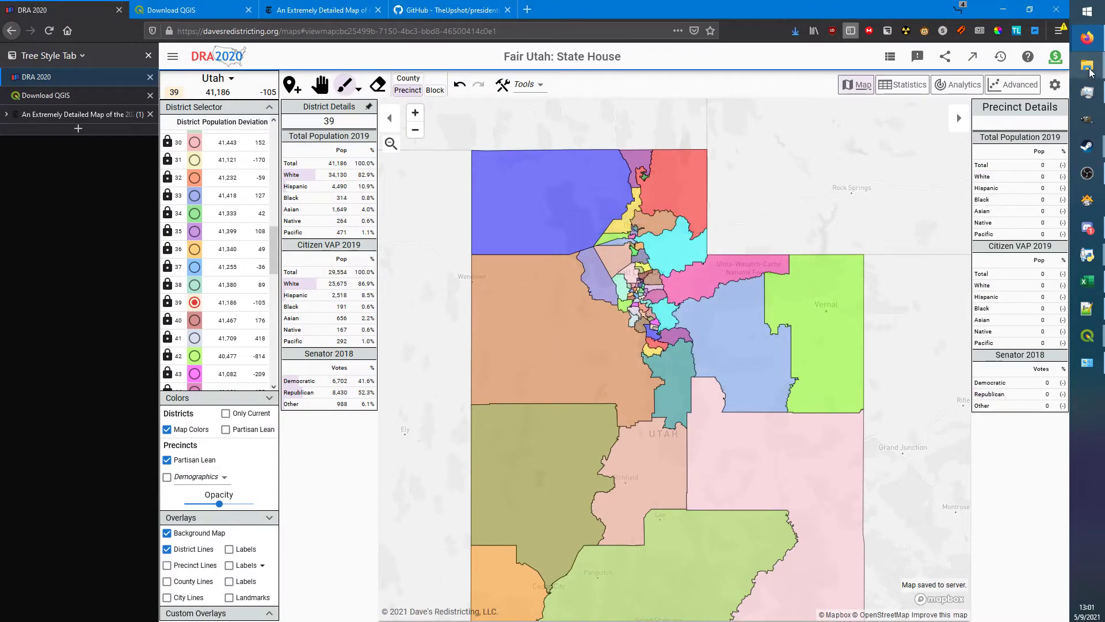
- Move the downloaded district-shapes.geojson into the Fair Utah folder inside Documents\Districts and open that folder
mouse_move(1086, 65)
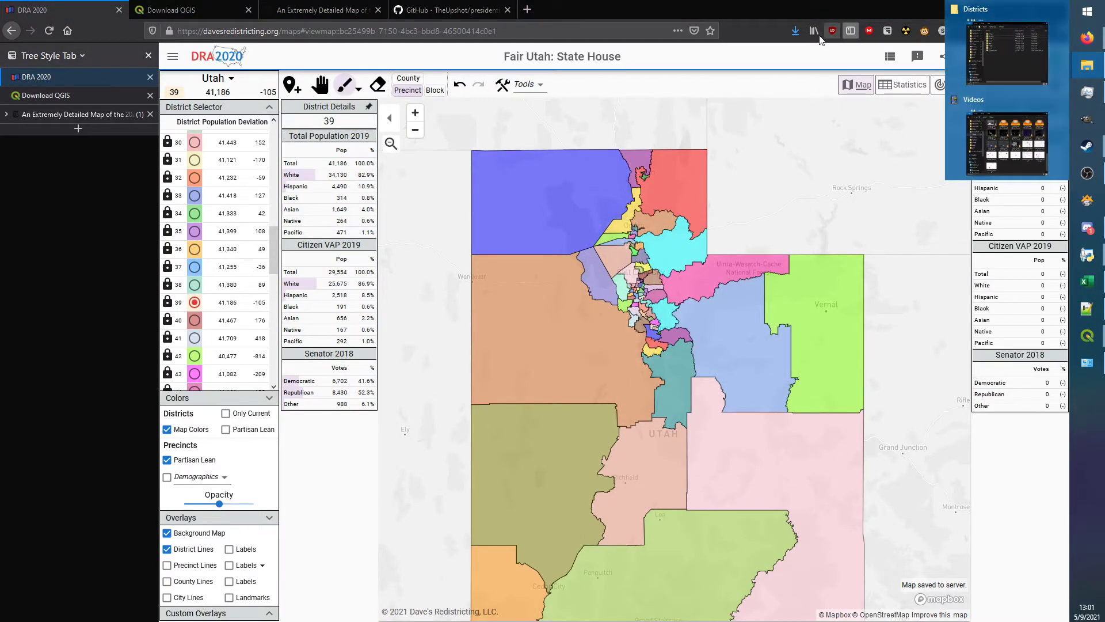
left_click(1059, 101)
left_click(1015, 81)
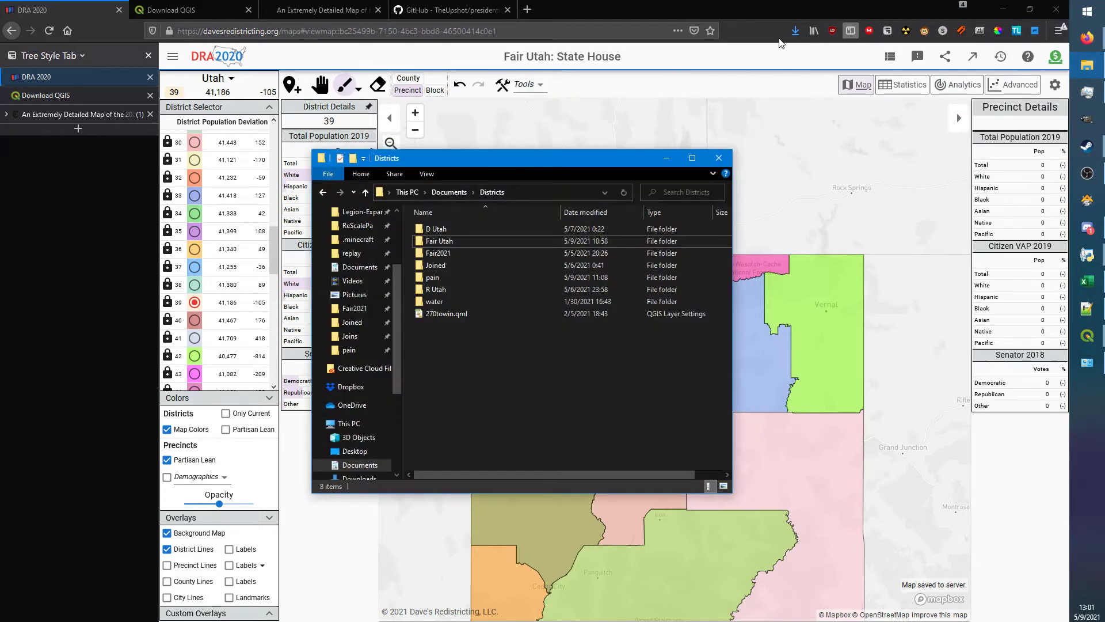
left_click(795, 32)
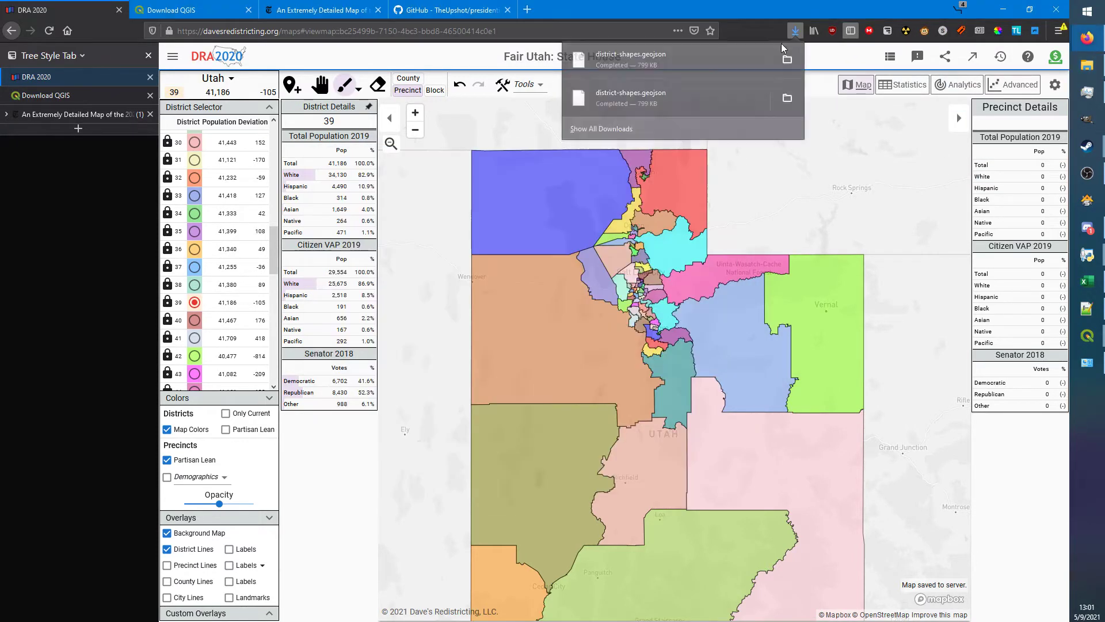
left_click(787, 60)
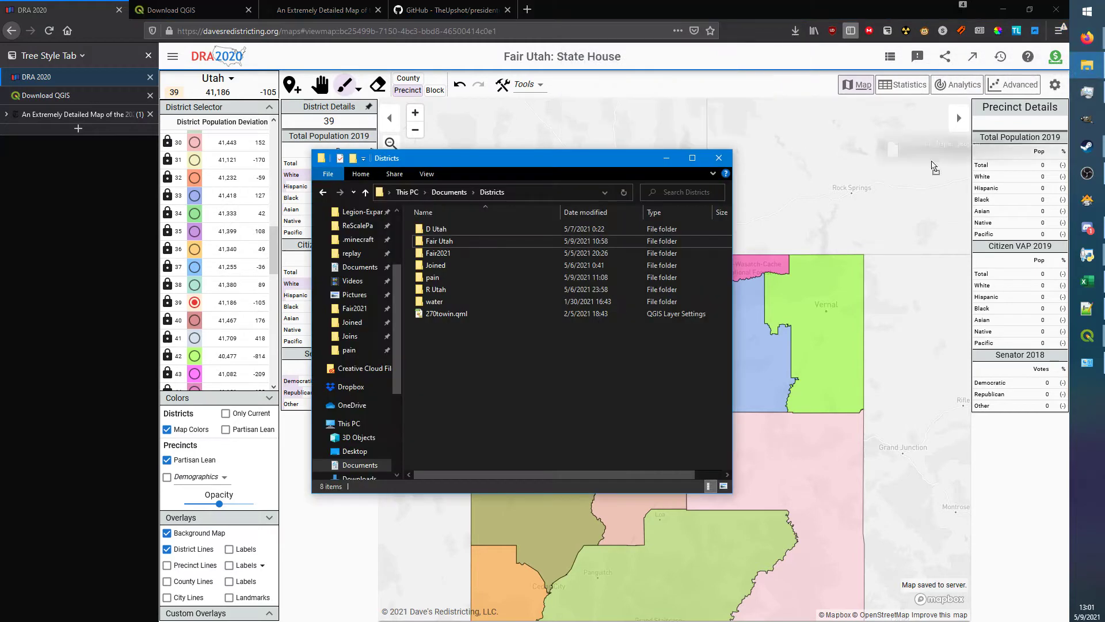
left_click_drag(508, 331, 481, 247)
double_click(481, 247)
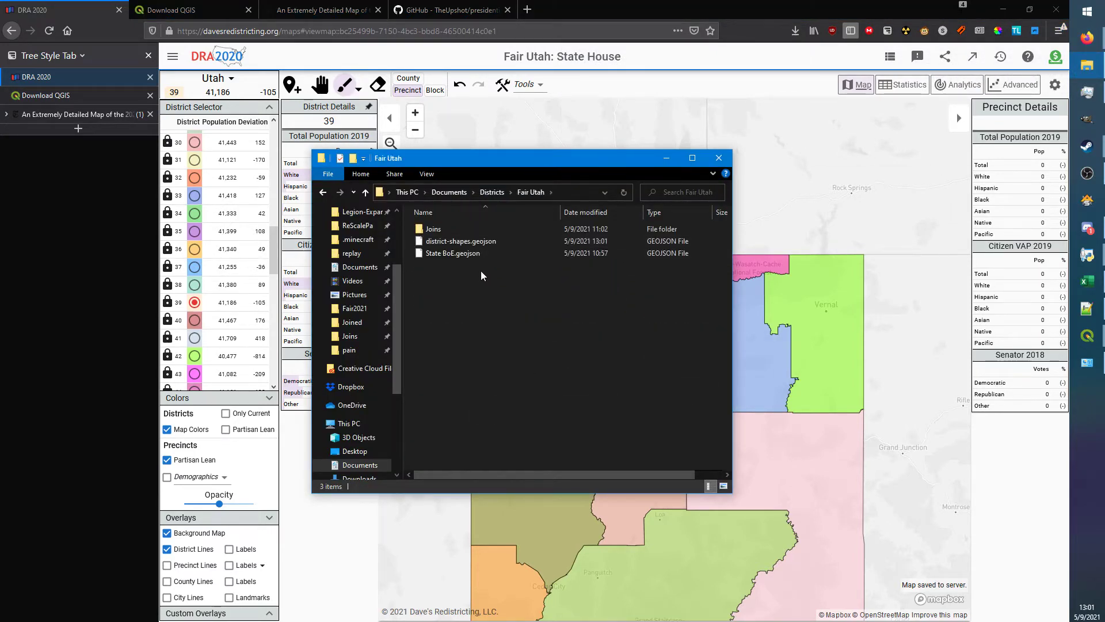
- Rename district-shapes.geojson in the Fair Utah folder as State House.geojson
left_click(487, 242)
right_click(484, 240)
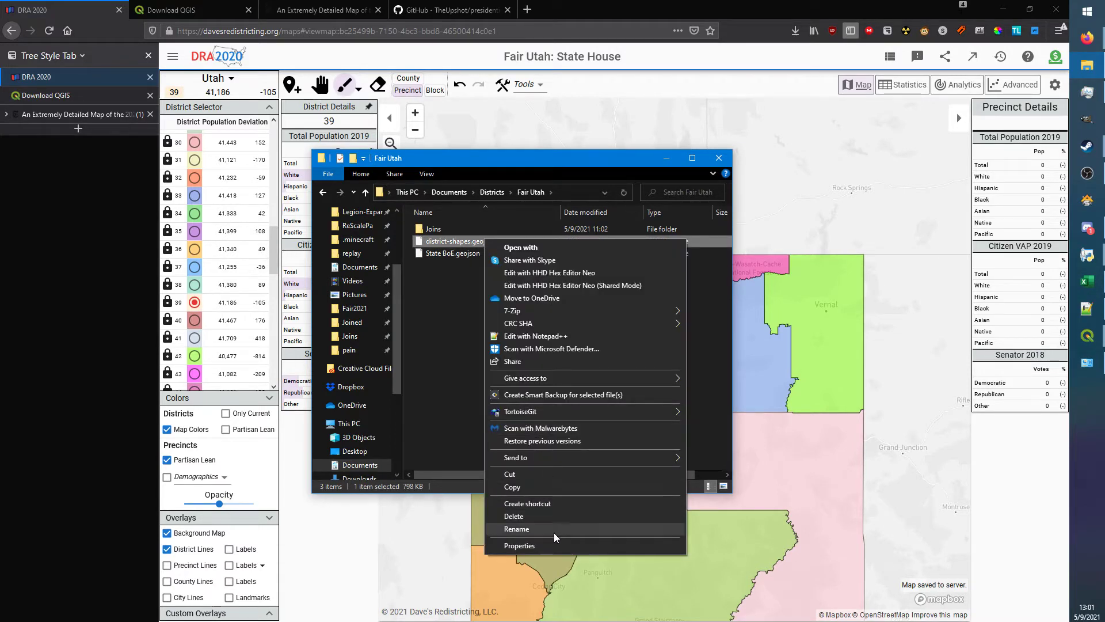
left_click(532, 526)
type("Stat")
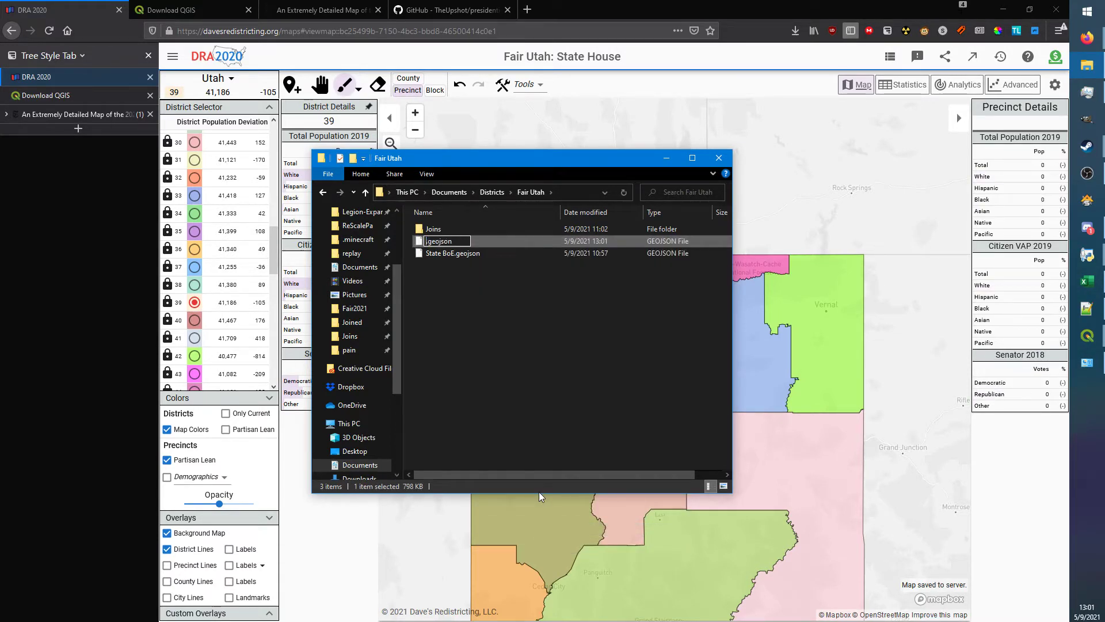
type("e House")
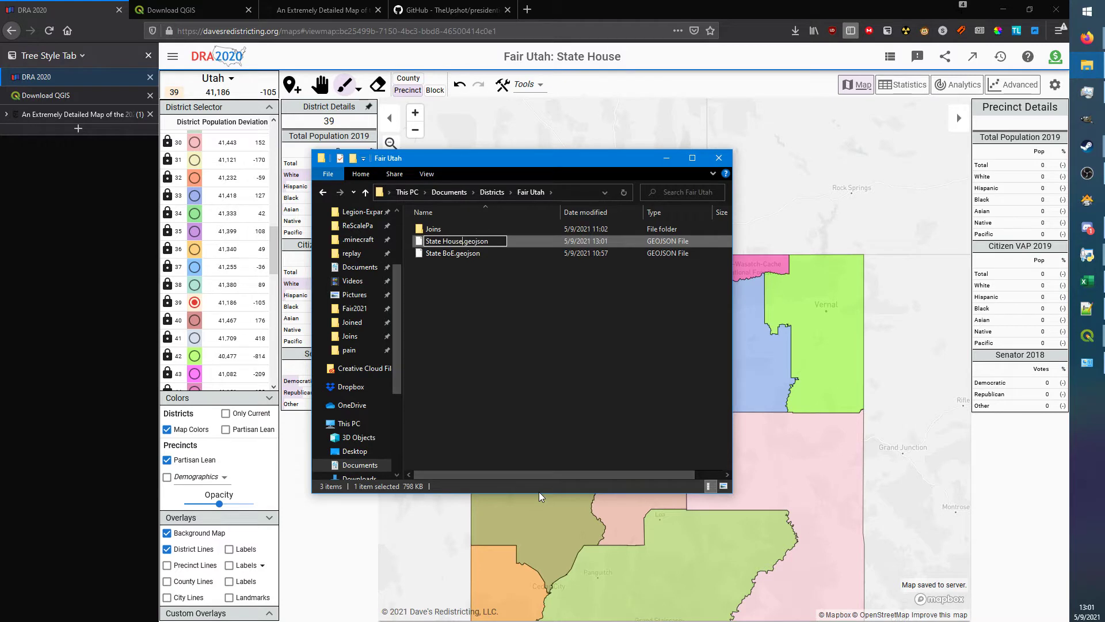
key("Return")
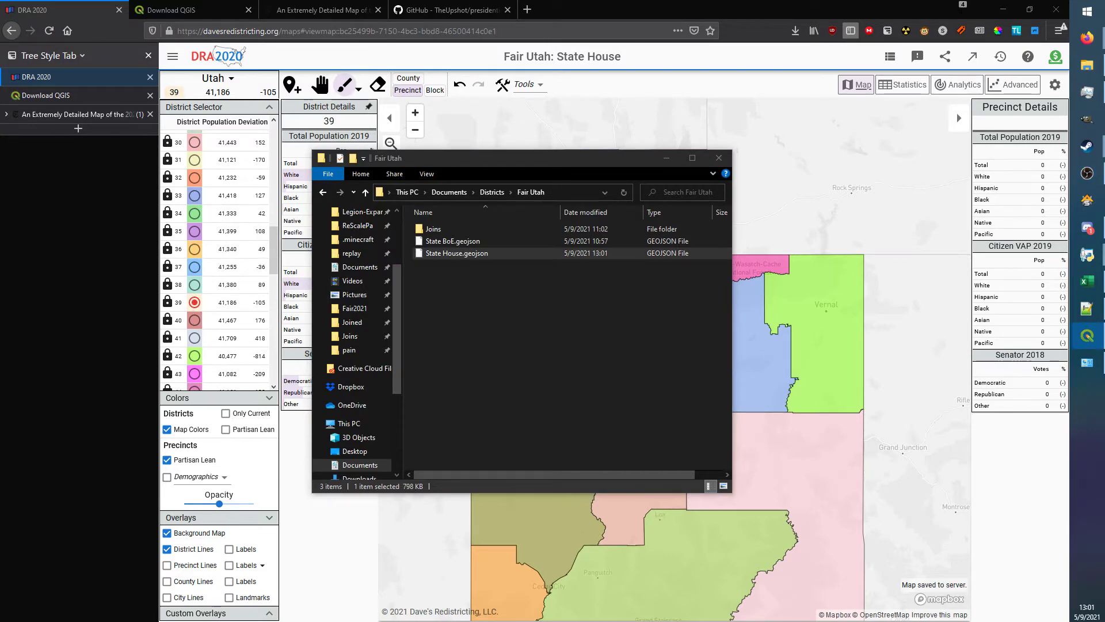
- Switch to QGIS and add Utah.geojson from the Districts\pain folder as a vector layer
left_click_drag(0, 14, 326, 0)
left_click(293, 257)
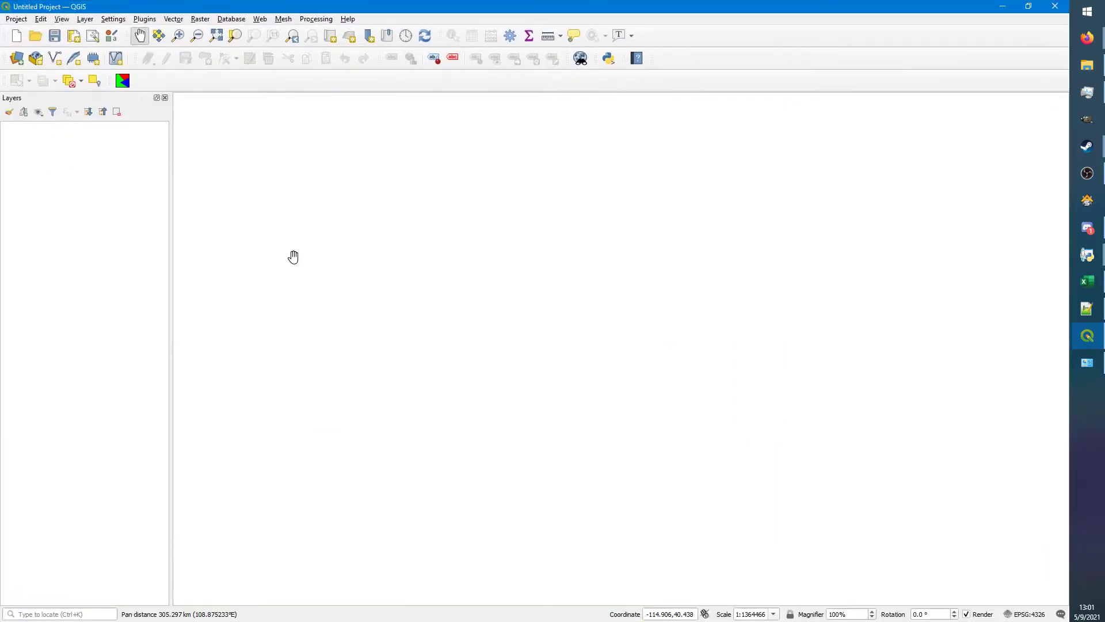
key("ctrl+shift+v")
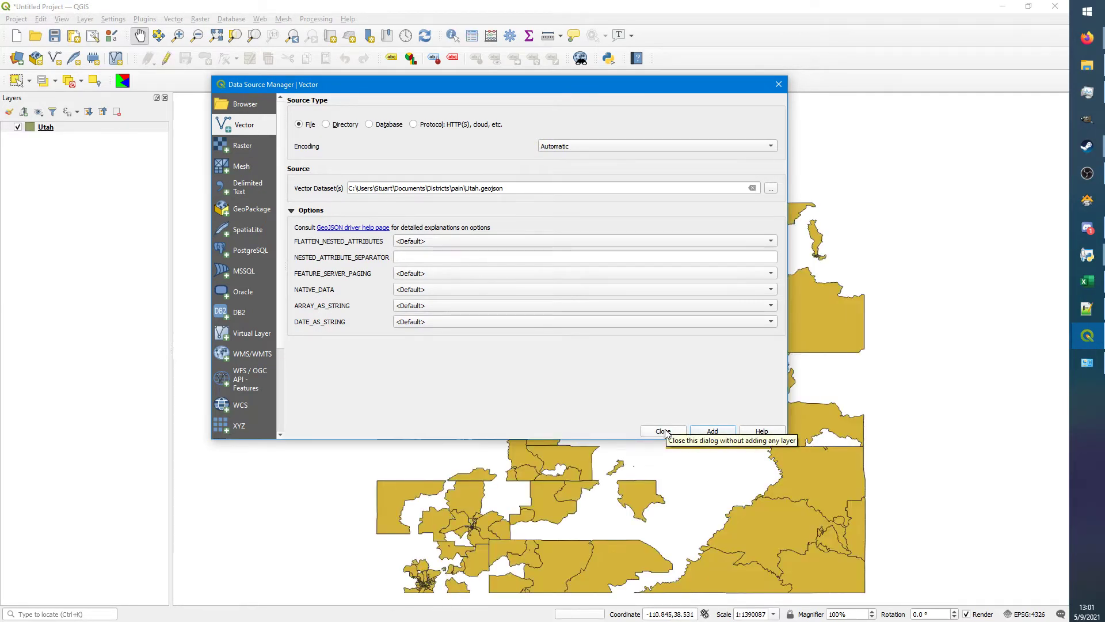
left_click(665, 430)
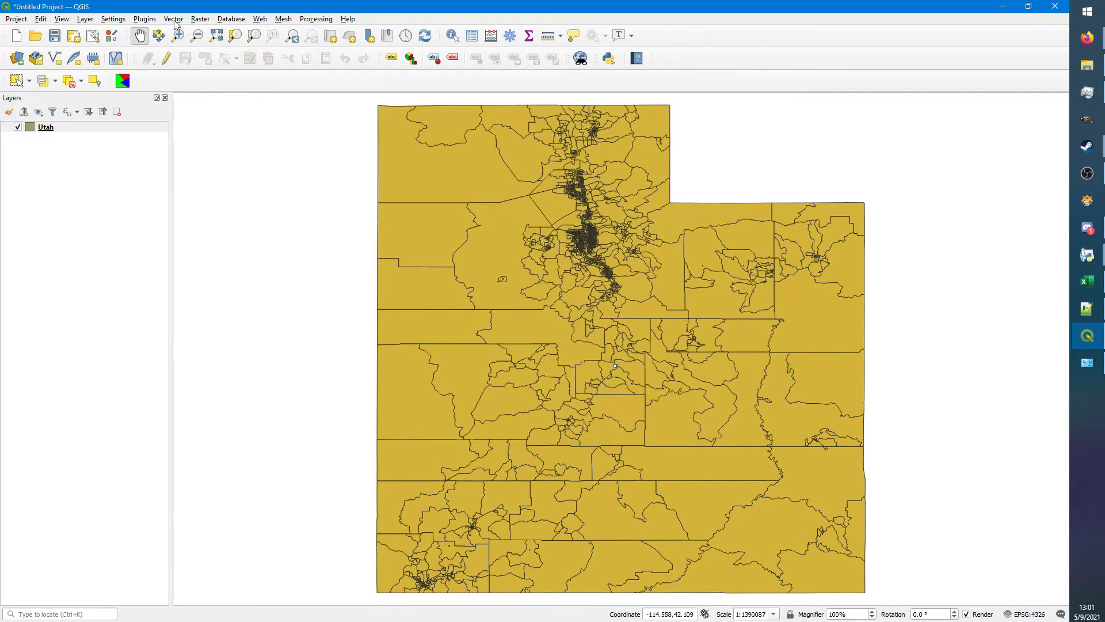
- Generate a temporary centroids layer from the Utah precinct layer
left_click(171, 20)
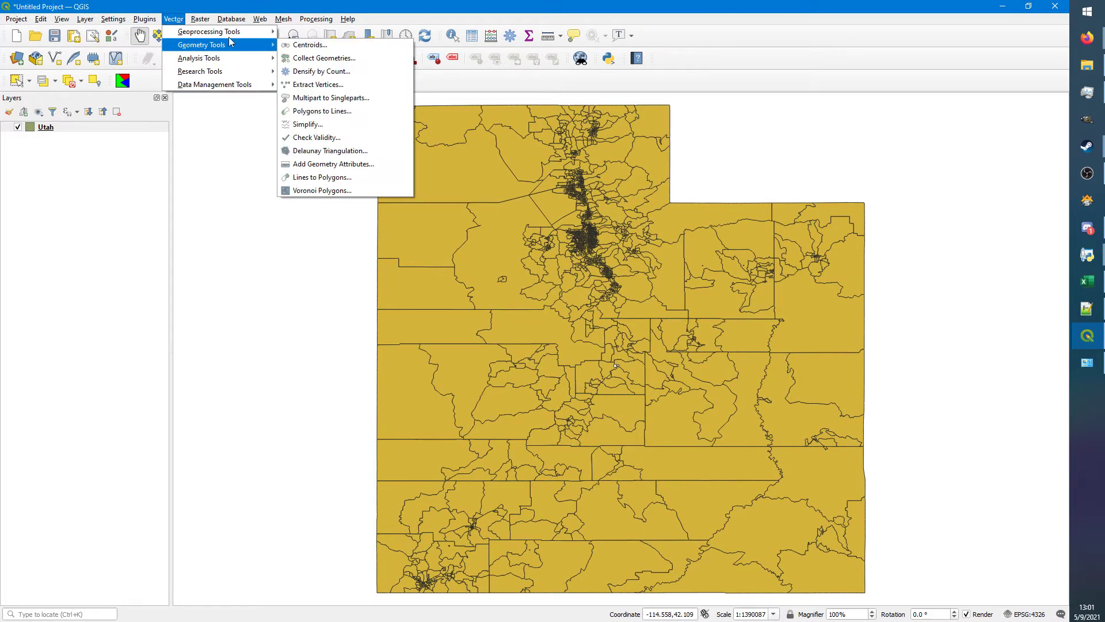
mouse_move(253, 46)
left_click(296, 46)
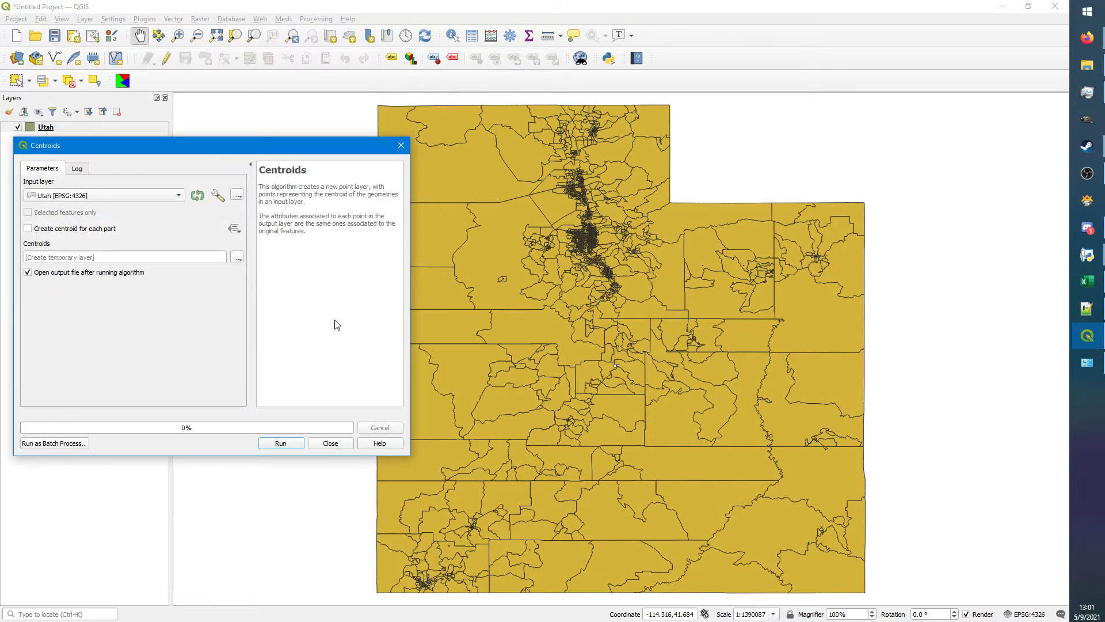
left_click(287, 445)
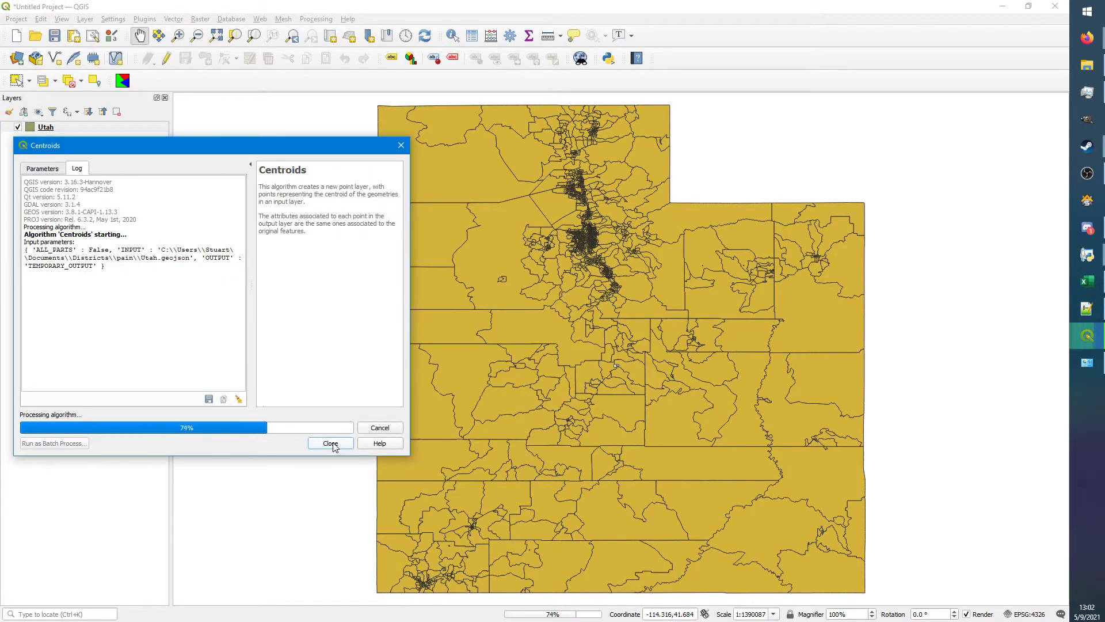
double_click(334, 444)
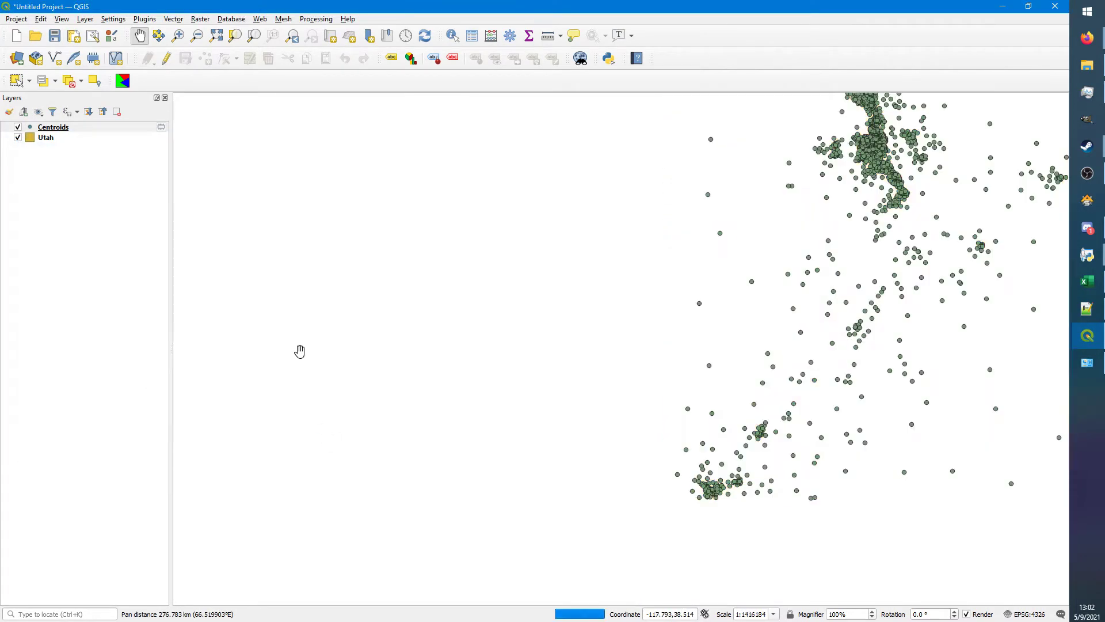
left_click_drag(594, 294, 340, 365)
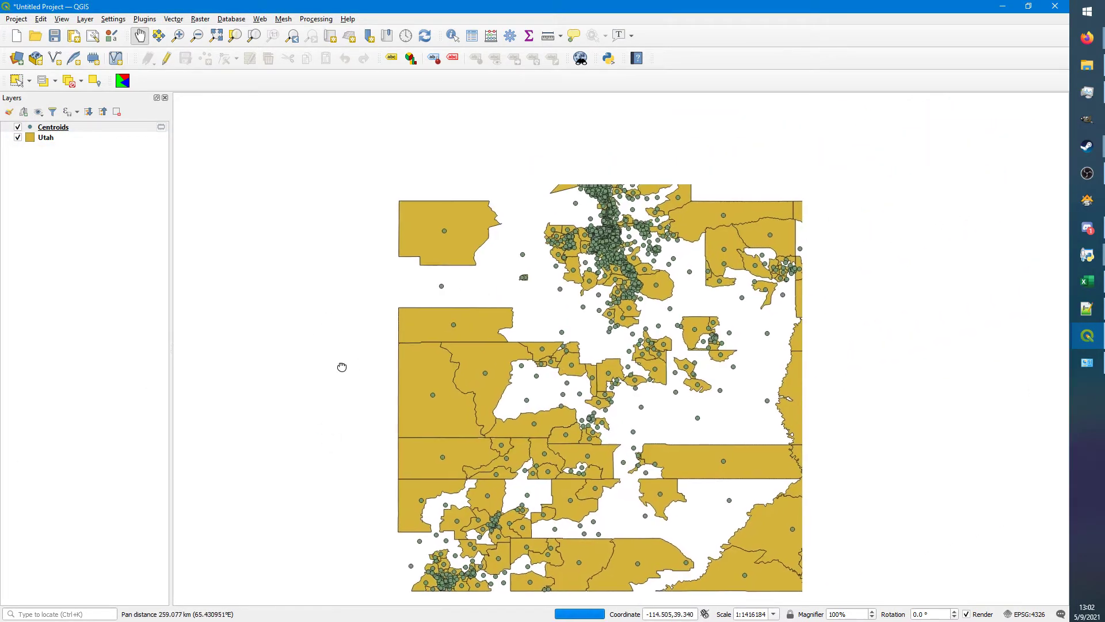
- Look up the Fix geometries tool among the vector geometry algorithms and view its parameters without running it
left_click(311, 20)
left_click(324, 32)
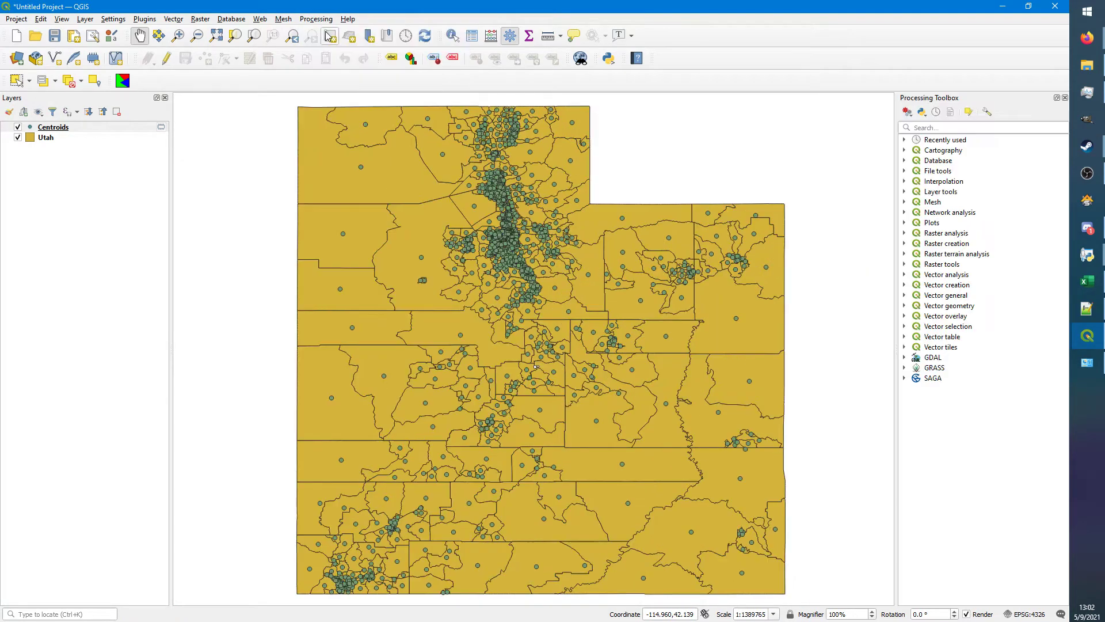
left_click(905, 307)
scroll(944, 369, "down", 5)
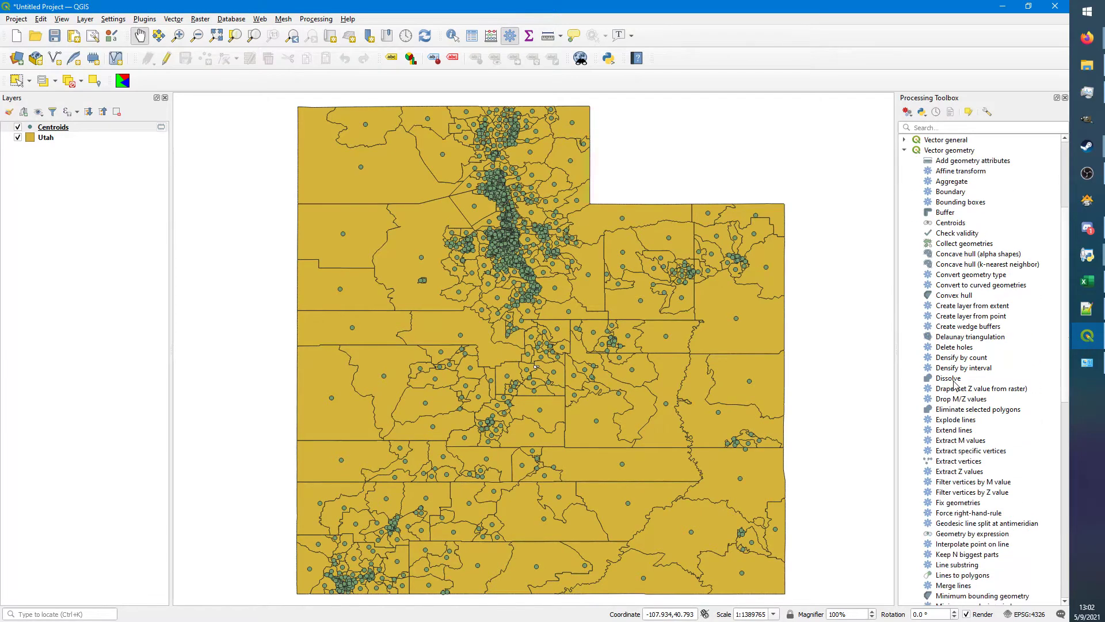
left_click(967, 504)
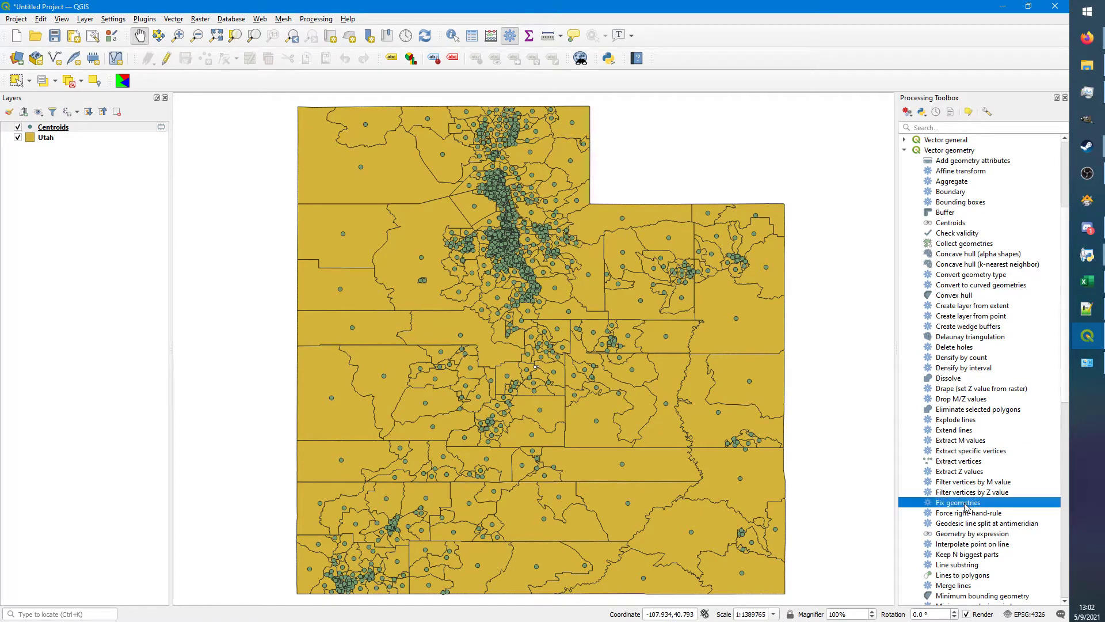
double_click(967, 504)
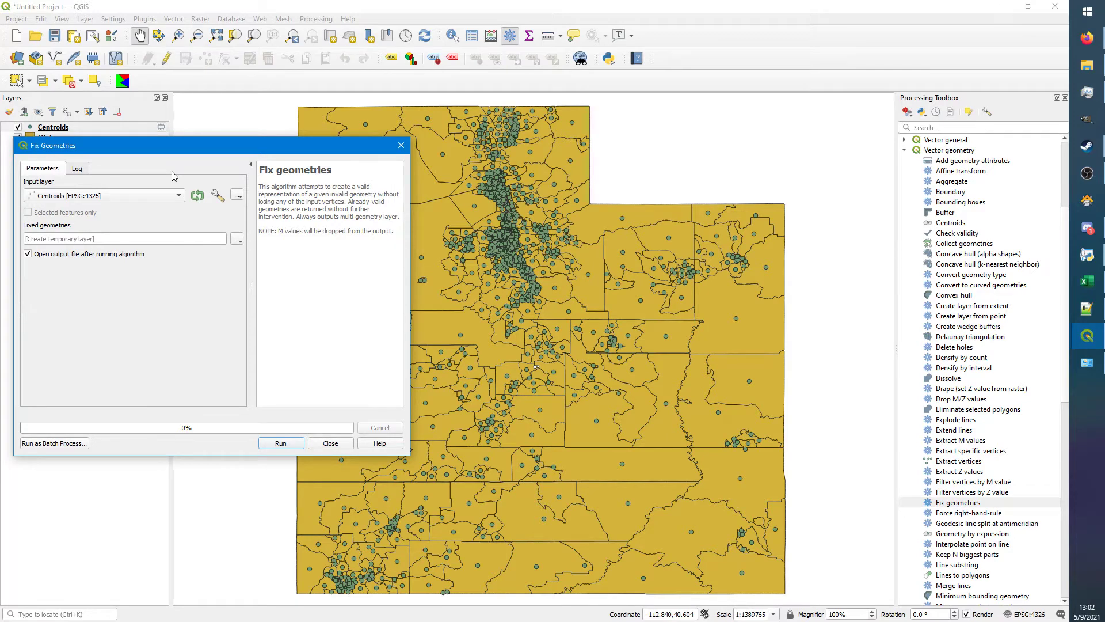
left_click(400, 150)
left_click(1065, 98)
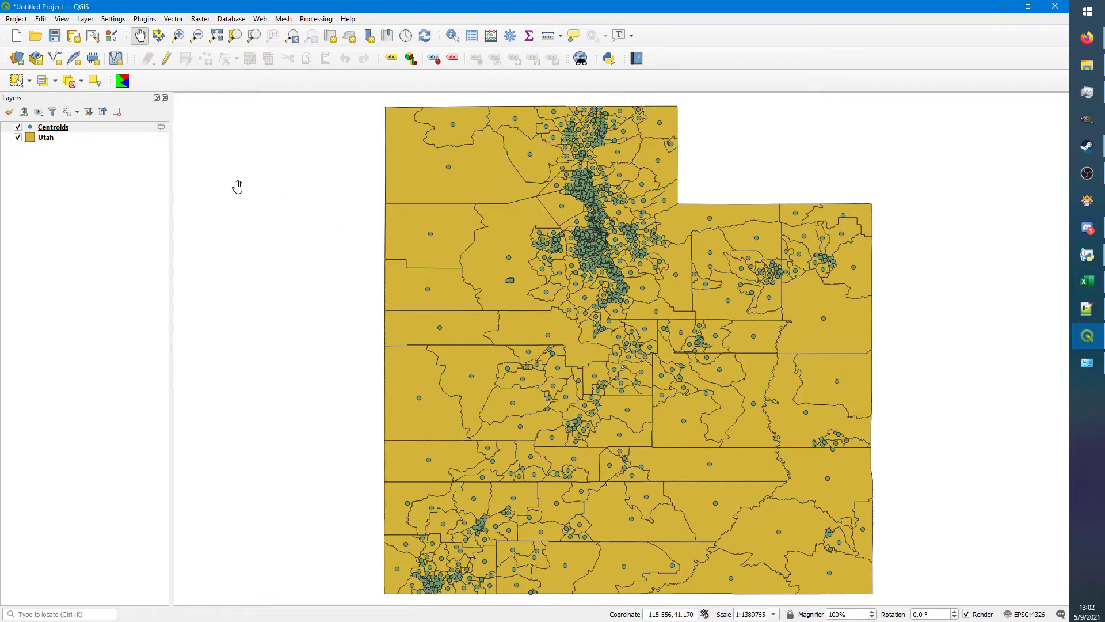
left_click(285, 161)
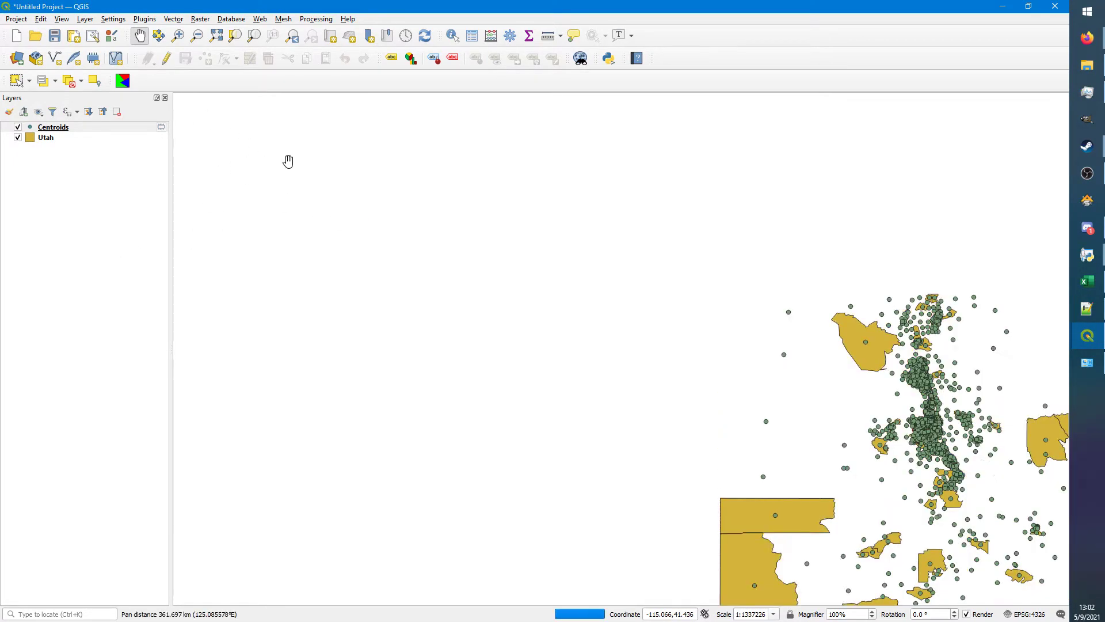
- Add State House.geojson from the Districts\Fair Utah folder as a vector layer
left_click_drag(579, 253, 395, 162)
key("ctrl+shift+v")
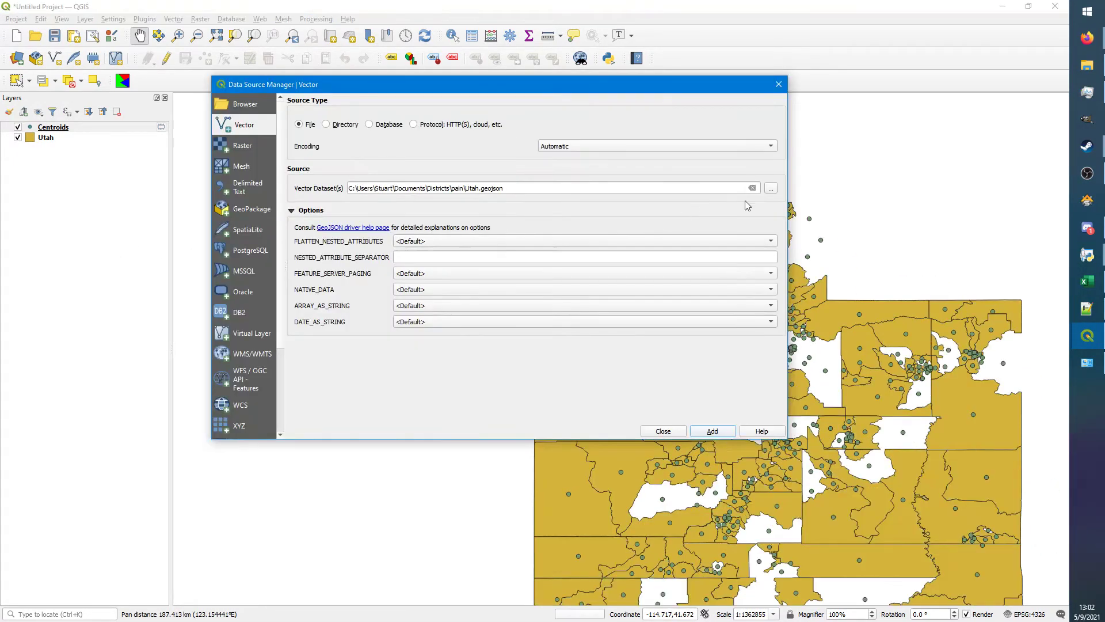
left_click(770, 188)
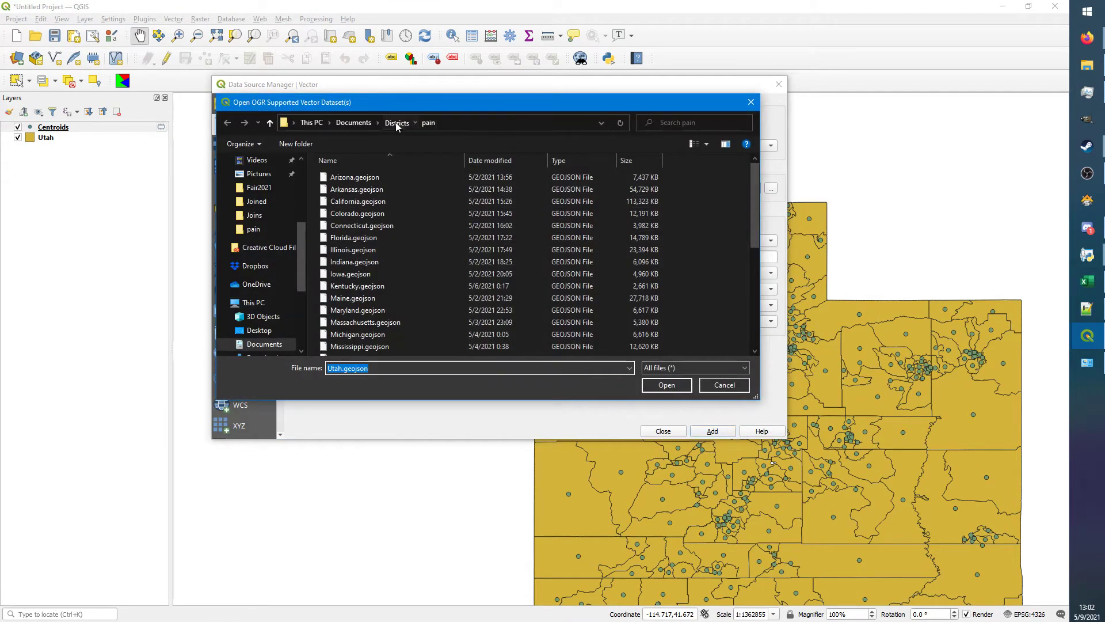
left_click(396, 122)
left_click(366, 202)
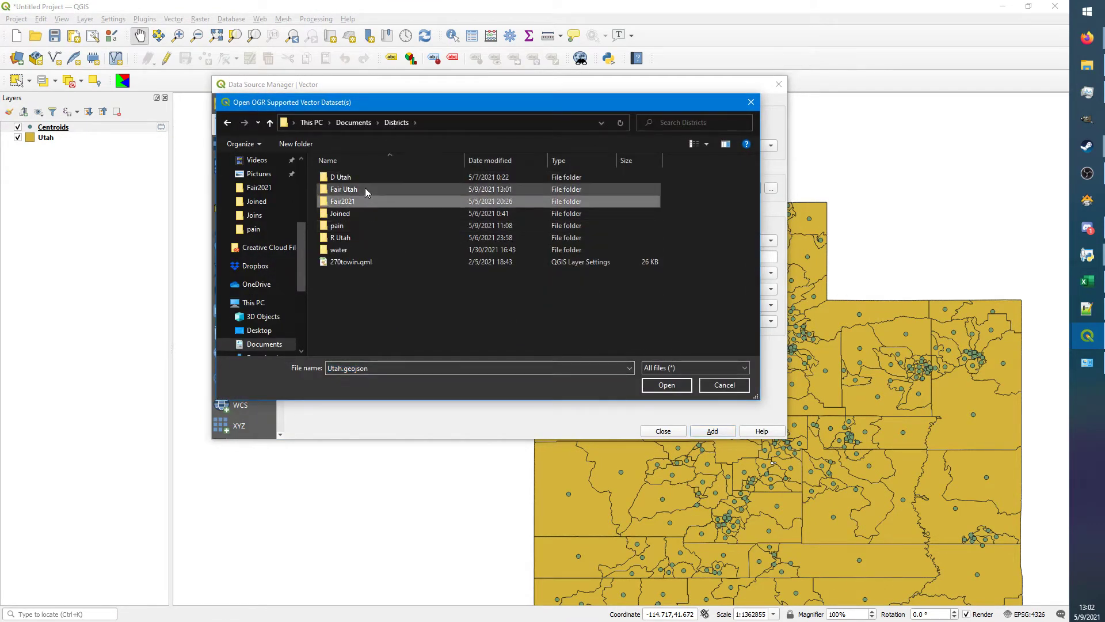
double_click(366, 190)
left_click(389, 201)
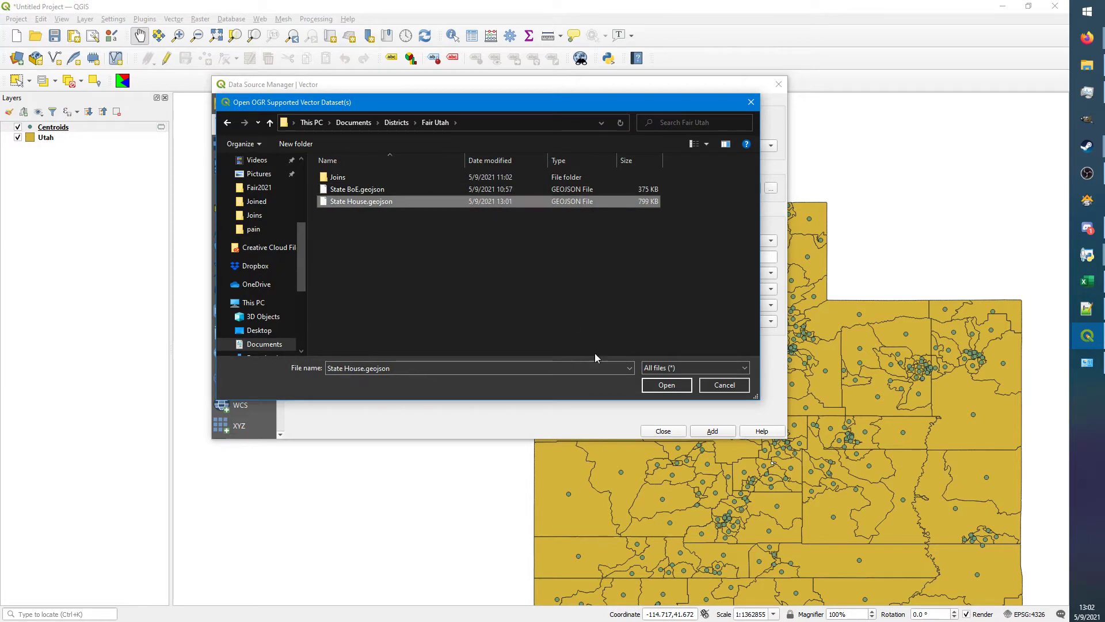
left_click(666, 385)
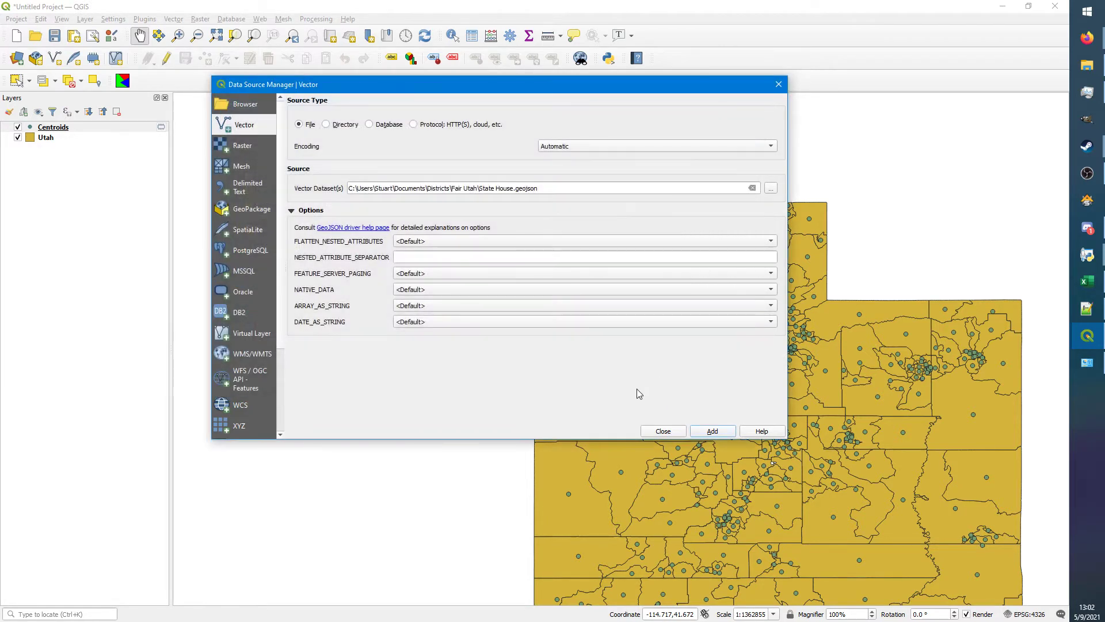
left_click(711, 431)
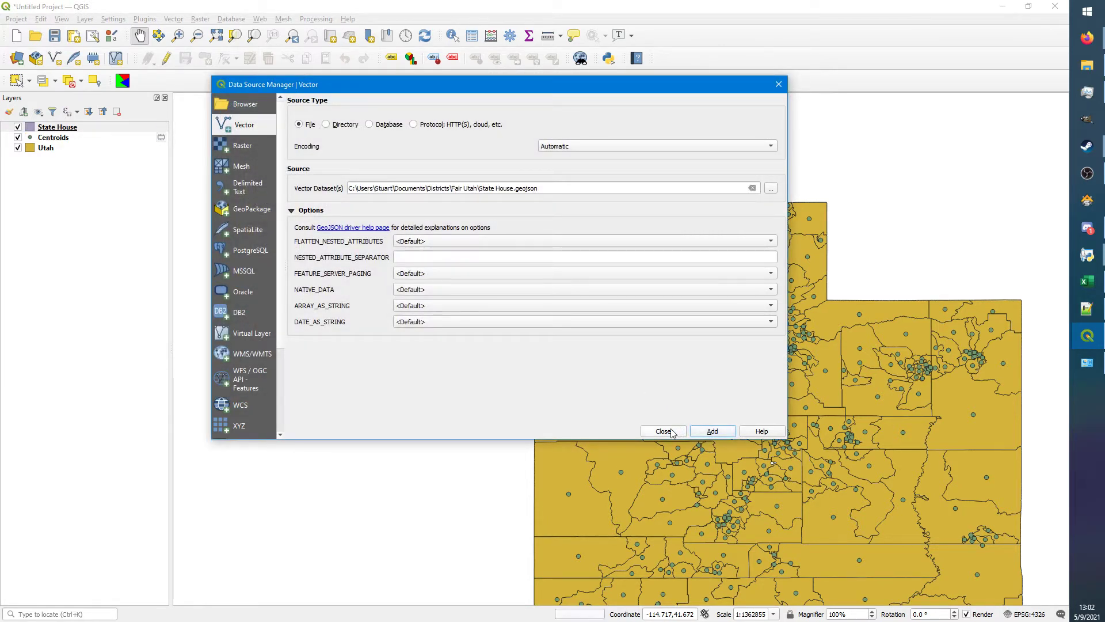
left_click(671, 432)
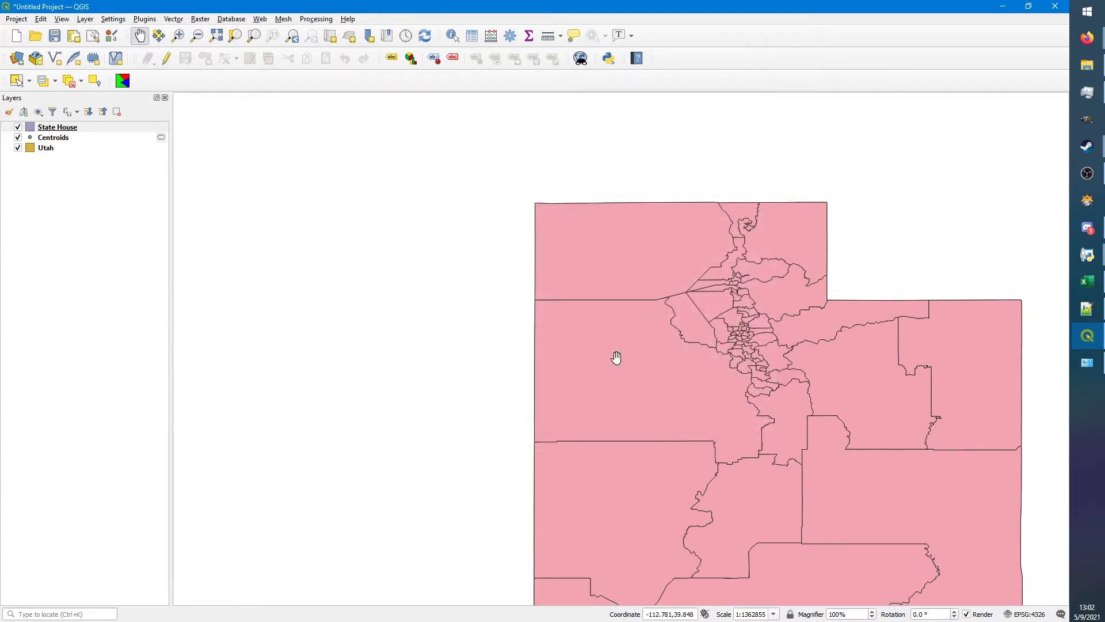
- Join attributes by location with State House as the base layer and Centroids as the join layer, using the intersects predicate and one-to-many matching
left_click(175, 19)
mouse_move(197, 46)
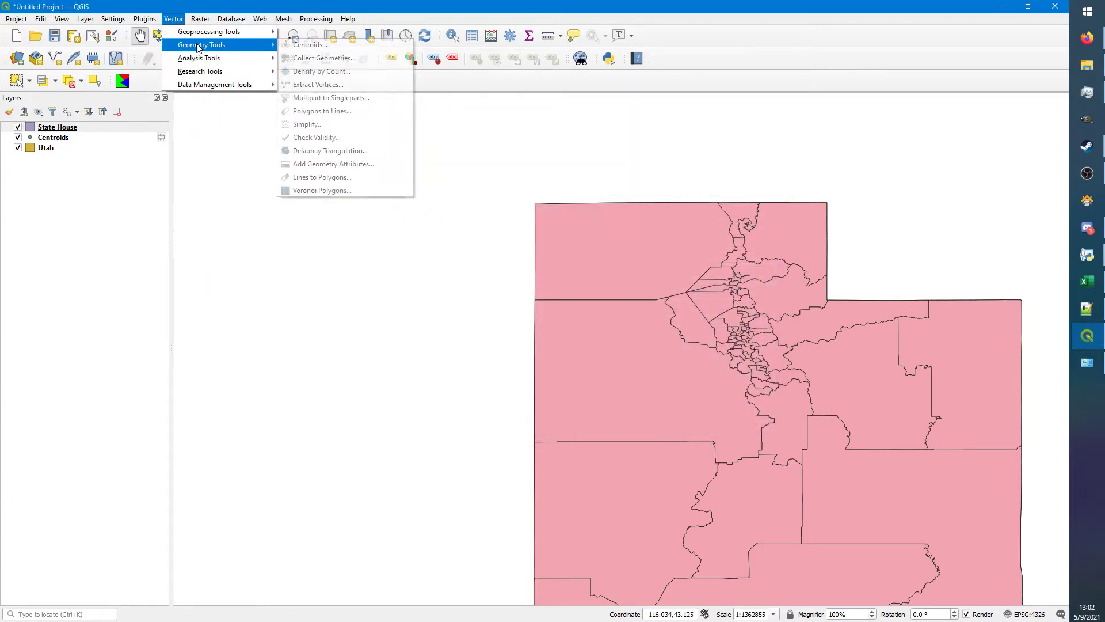
mouse_move(222, 85)
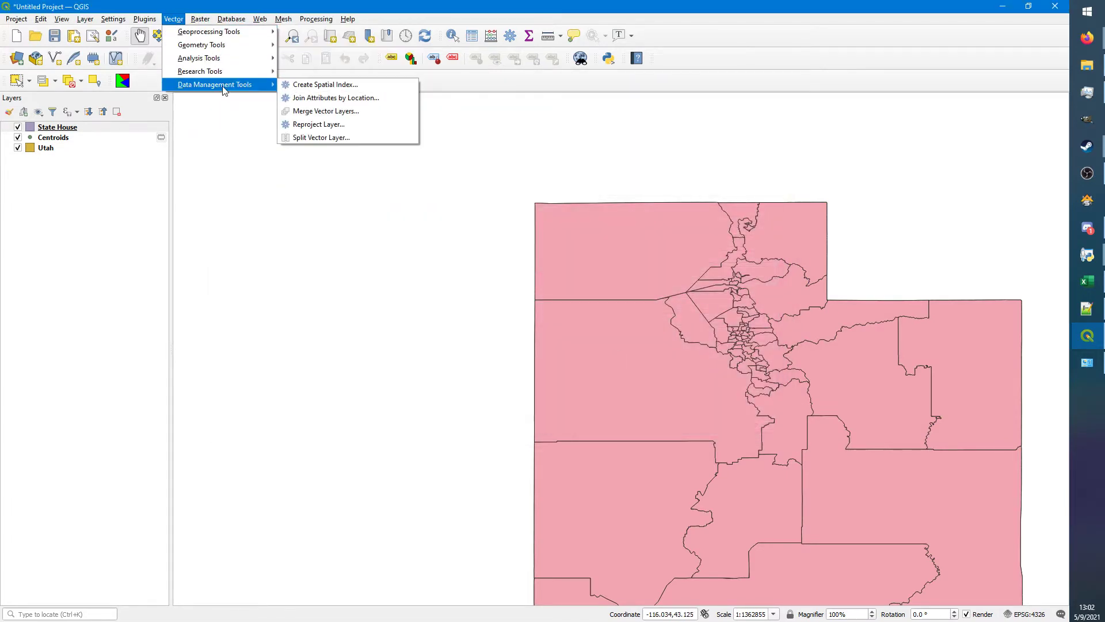
left_click(333, 99)
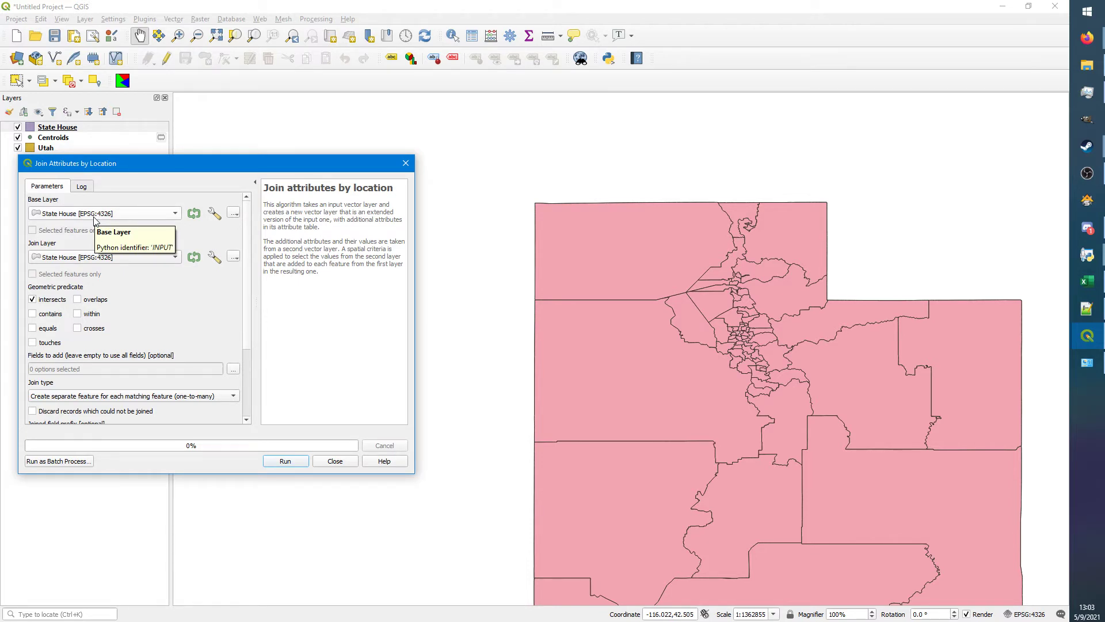
left_click(52, 255)
left_click(75, 244)
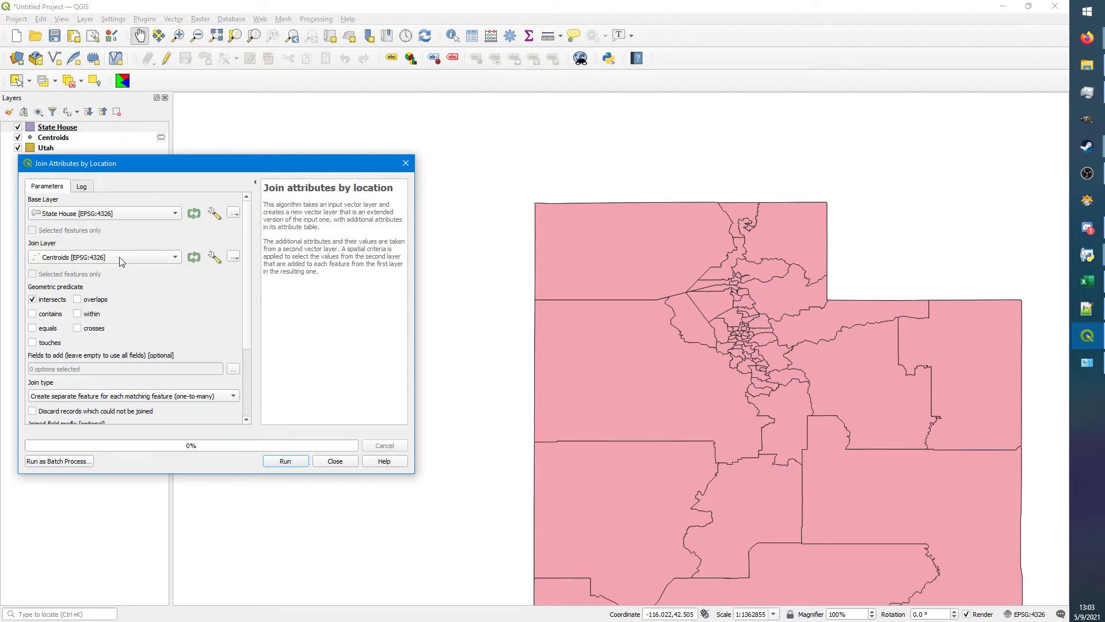
left_click(298, 461)
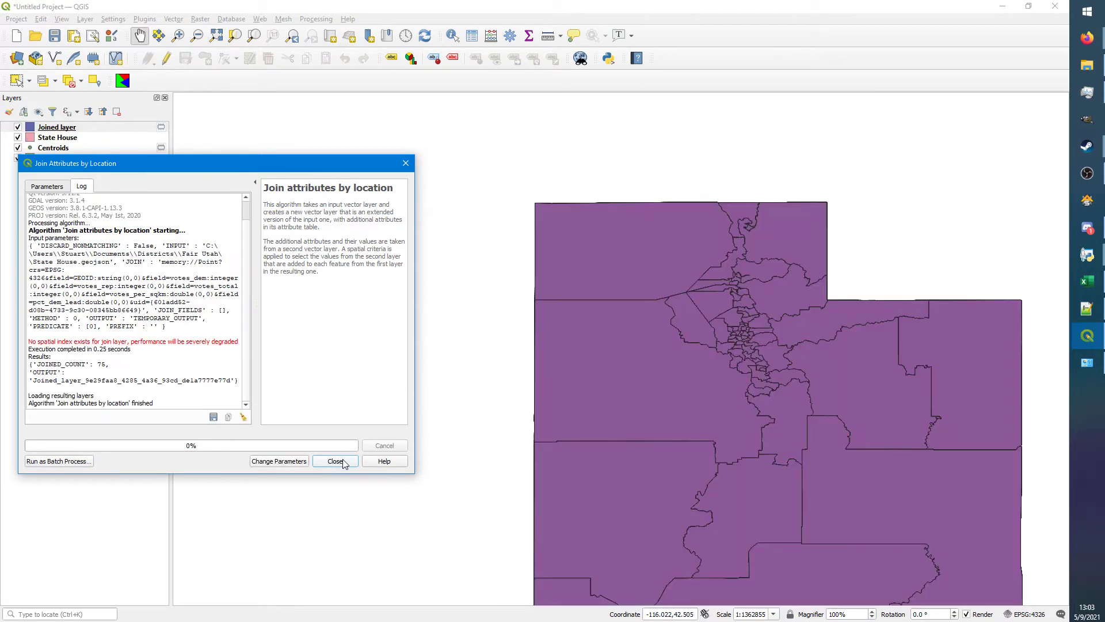
left_click(344, 464)
left_click_drag(426, 416, 261, 346)
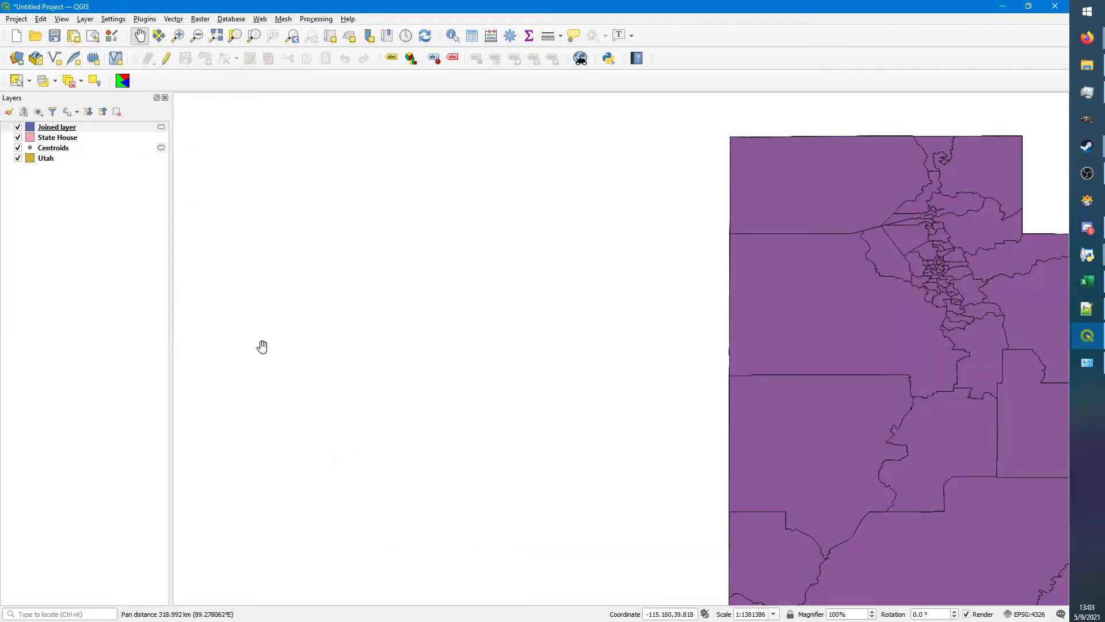
left_click_drag(771, 391, 427, 333)
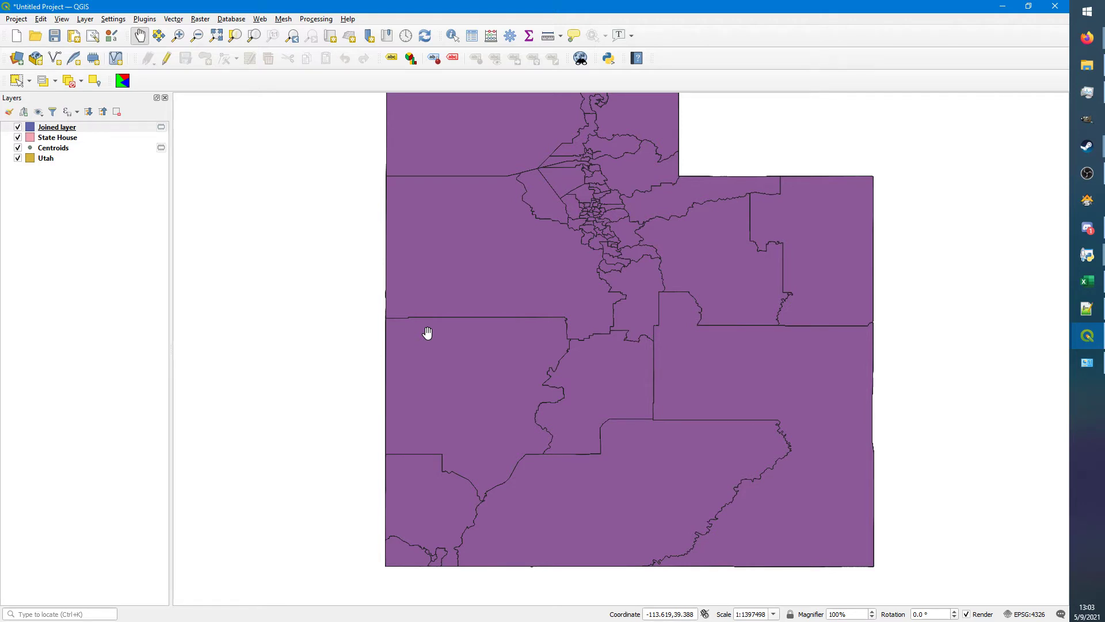
left_click(129, 139)
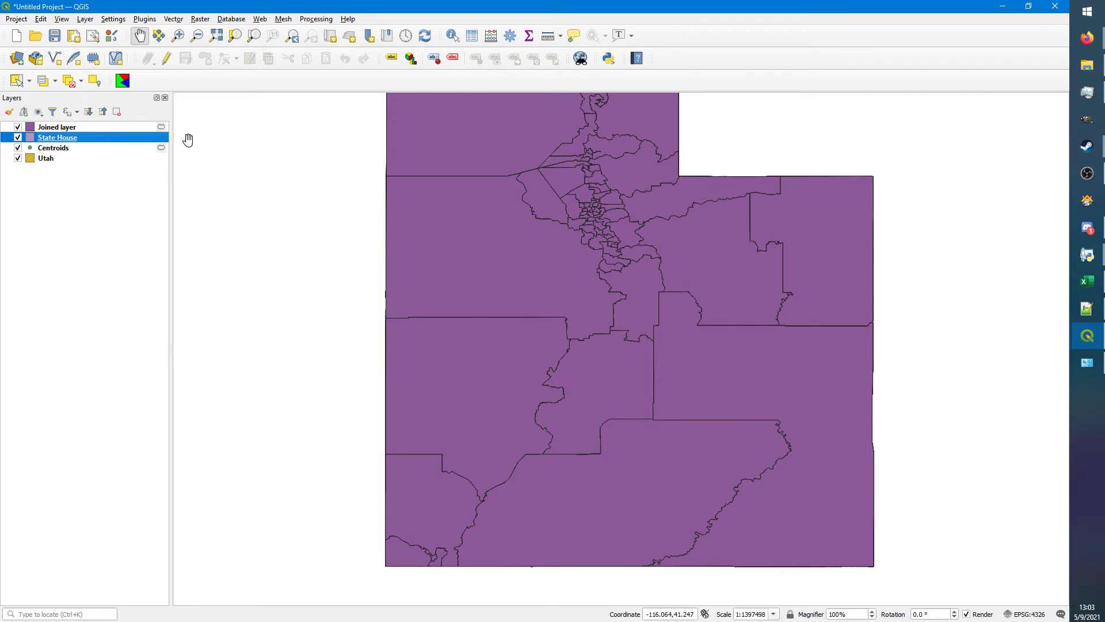
left_click(144, 18)
left_click(145, 18)
left_click(339, 191)
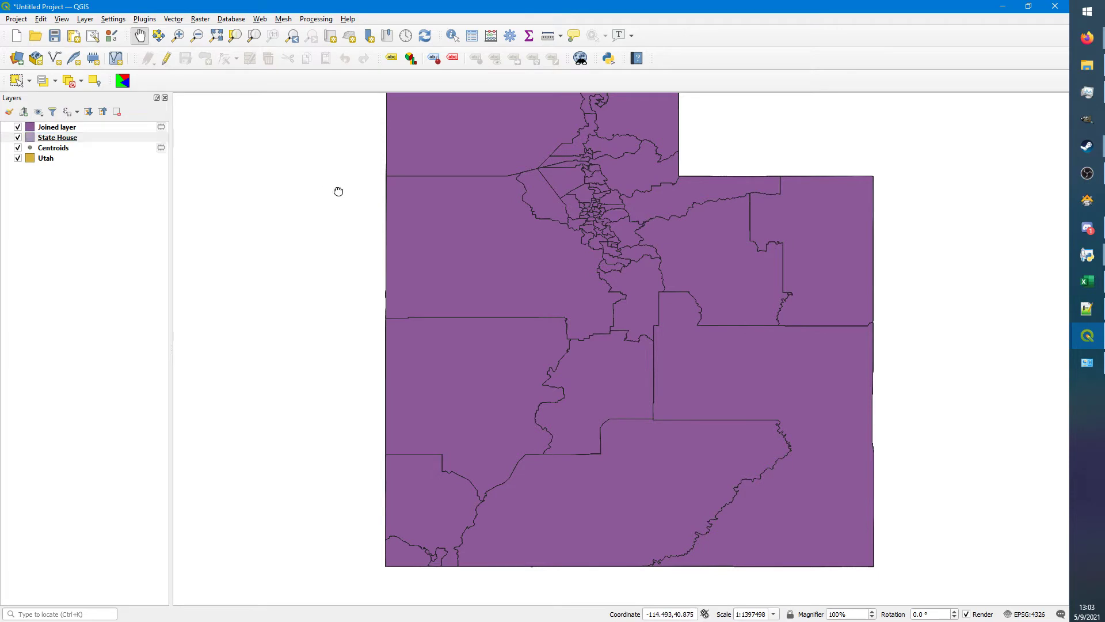
left_click_drag(339, 191, 295, 204)
- Export the joined layer in CSV format as State House.csv in the Fair Utah\Joins folder, without adding the saved file to the map
left_click(99, 127)
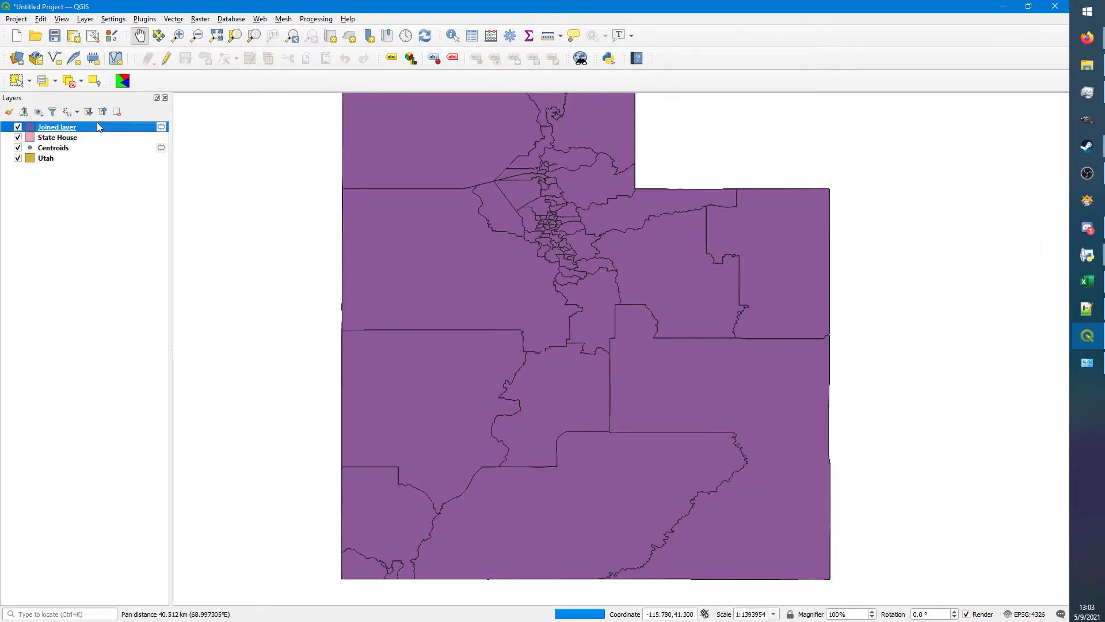
right_click(99, 127)
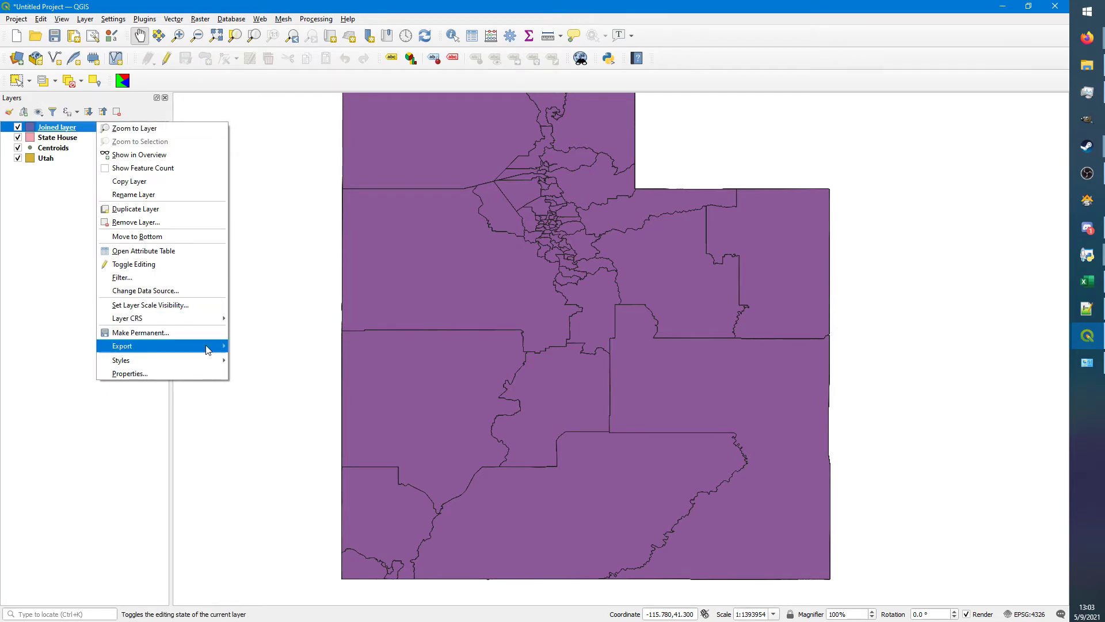
mouse_move(209, 345)
left_click(255, 346)
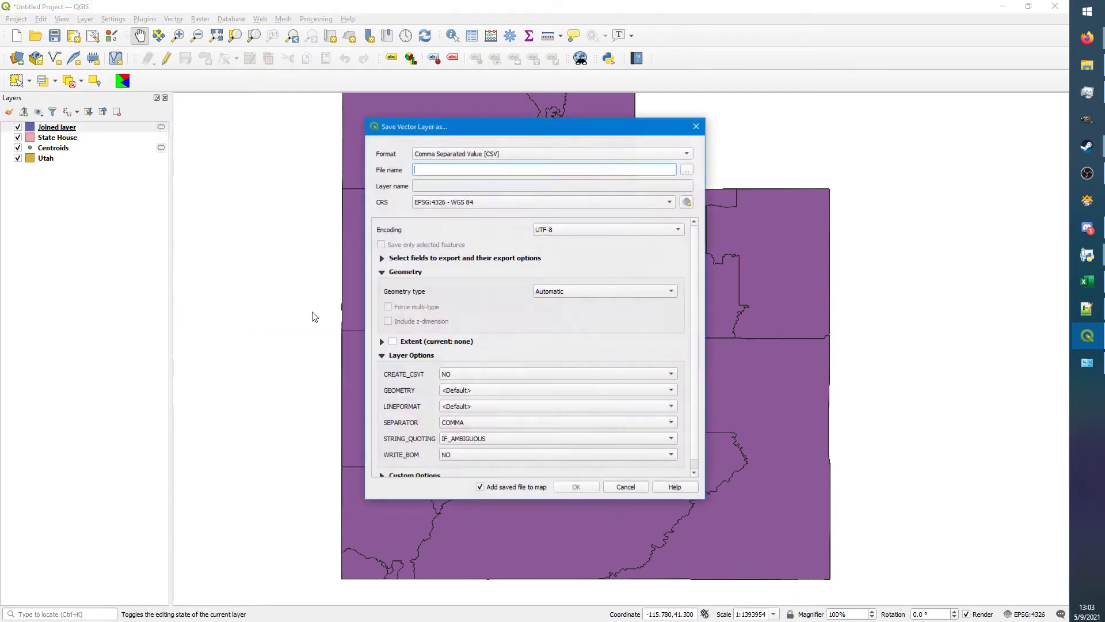
left_click(528, 153)
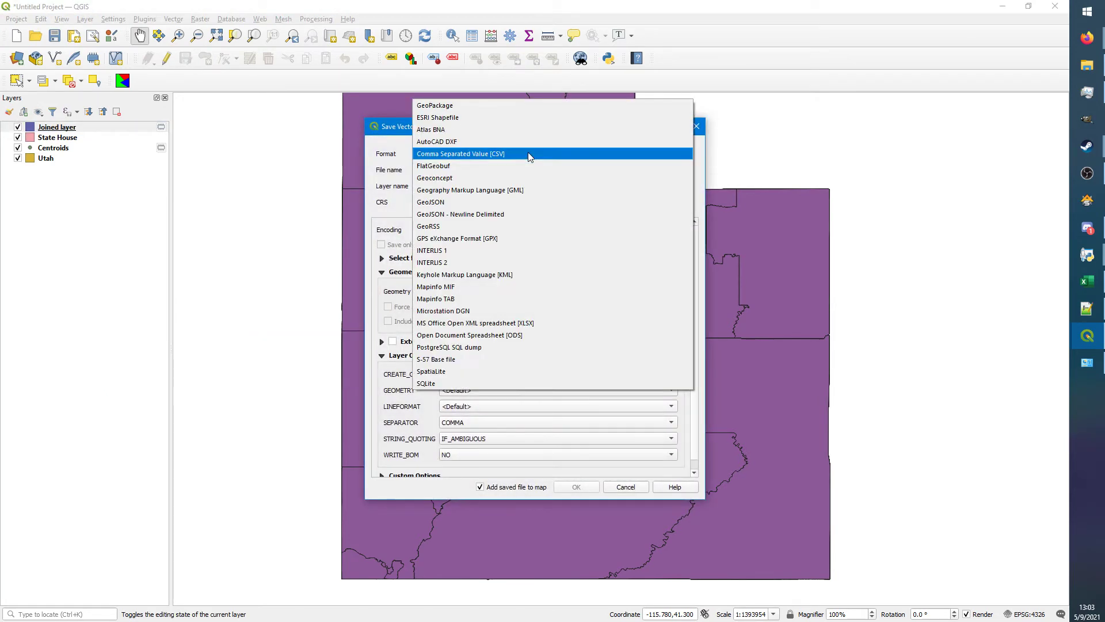
left_click(483, 154)
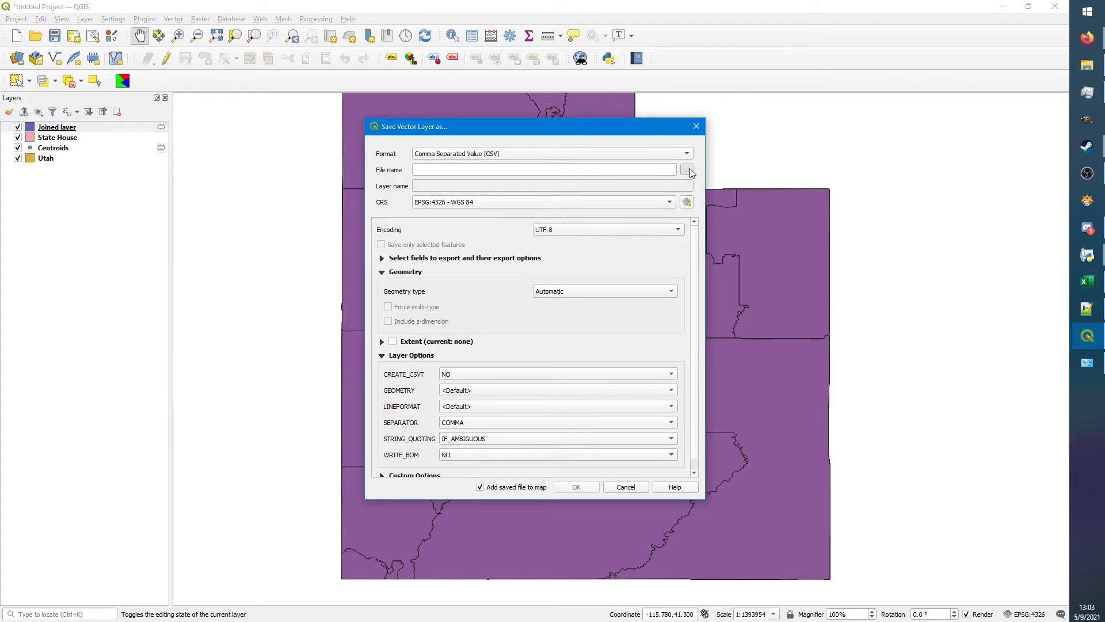
left_click(688, 169)
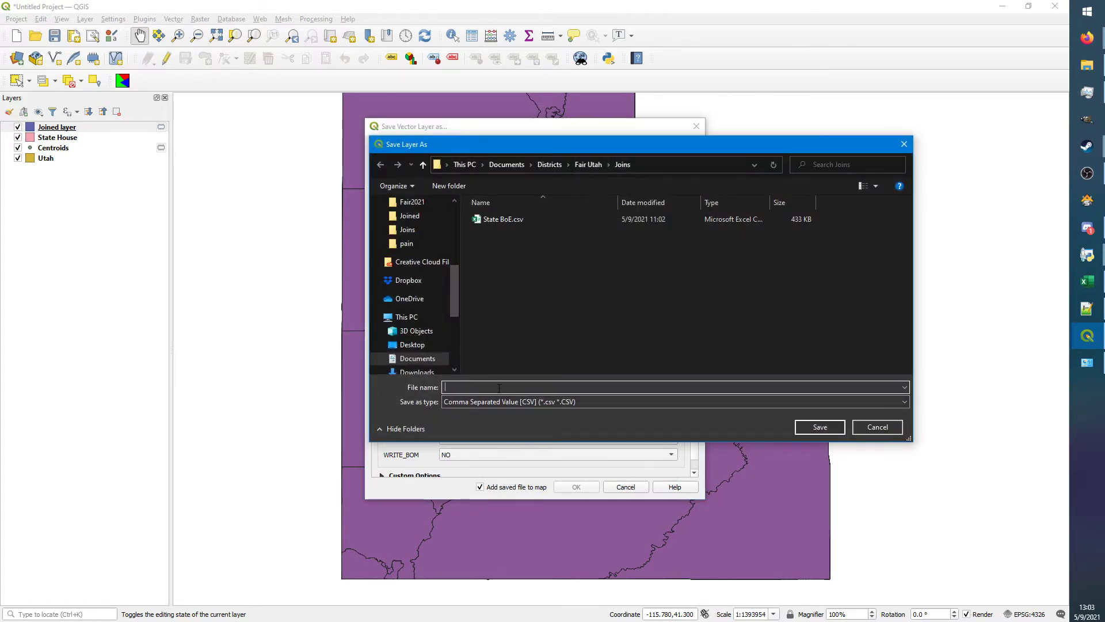
type("S")
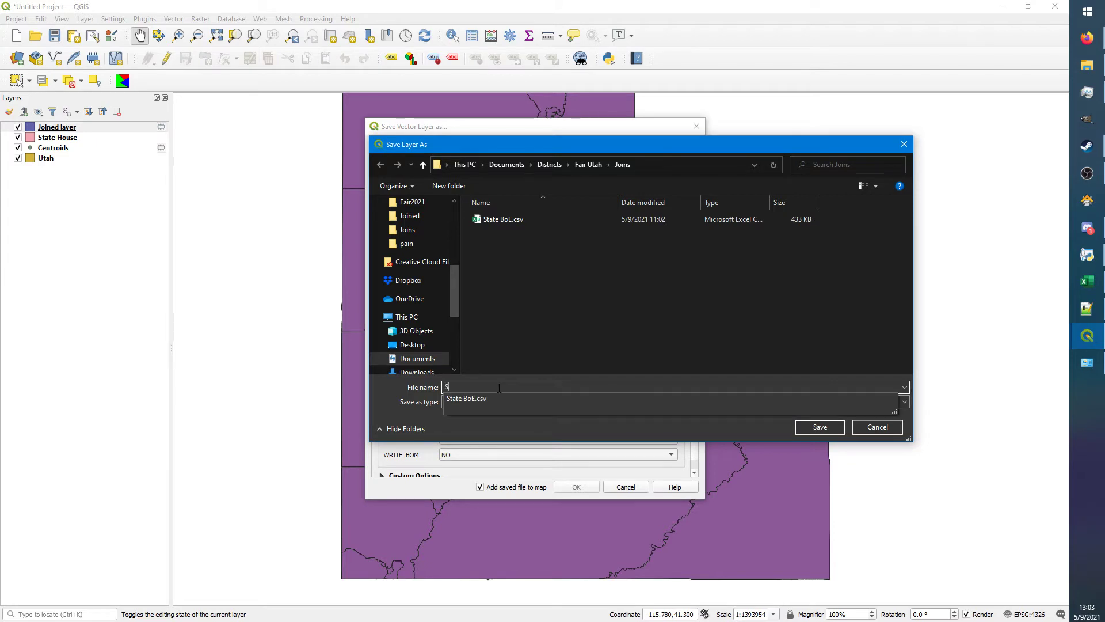
type("tate House")
key("Return")
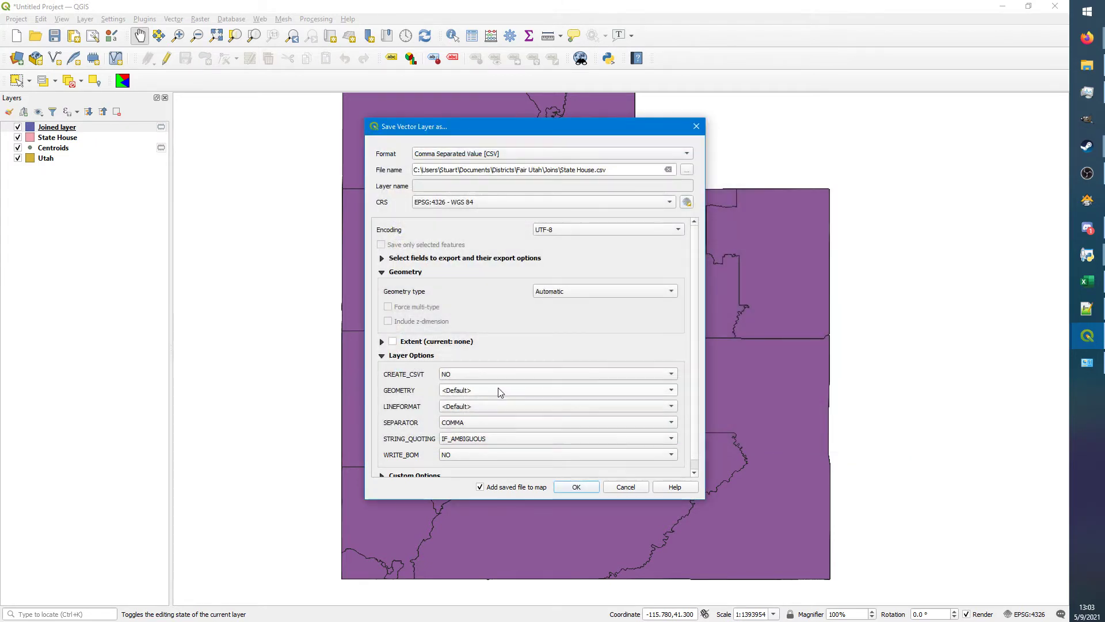
left_click(507, 488)
left_click(576, 486)
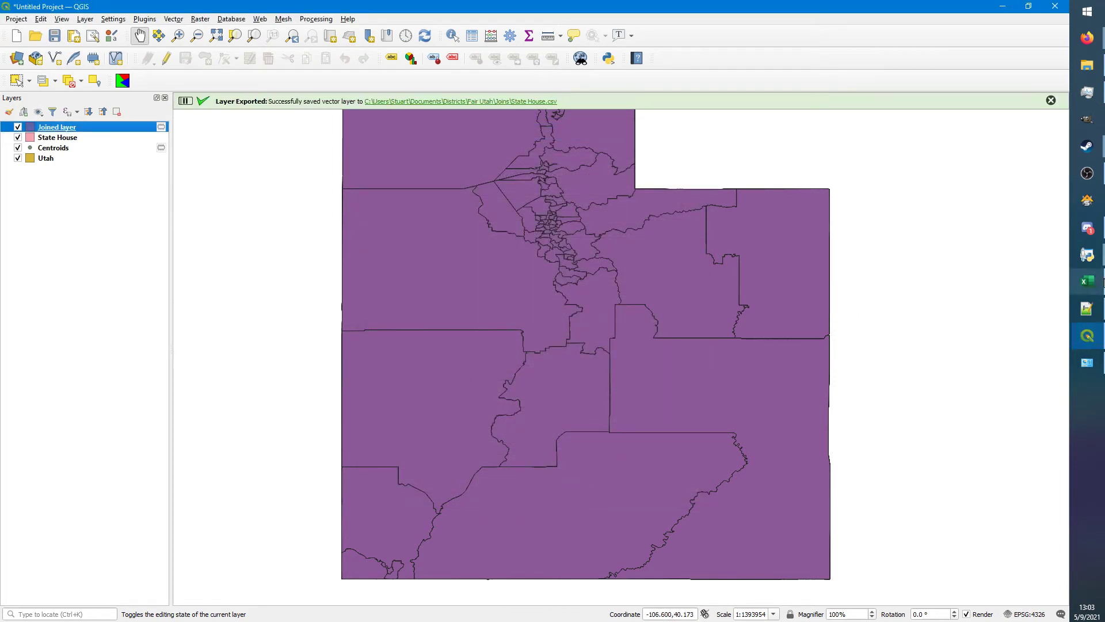
- Switch to Excel and load State House.csv from the Joins folder as a table into the existing Data worksheet at cell A1
left_click(1088, 281)
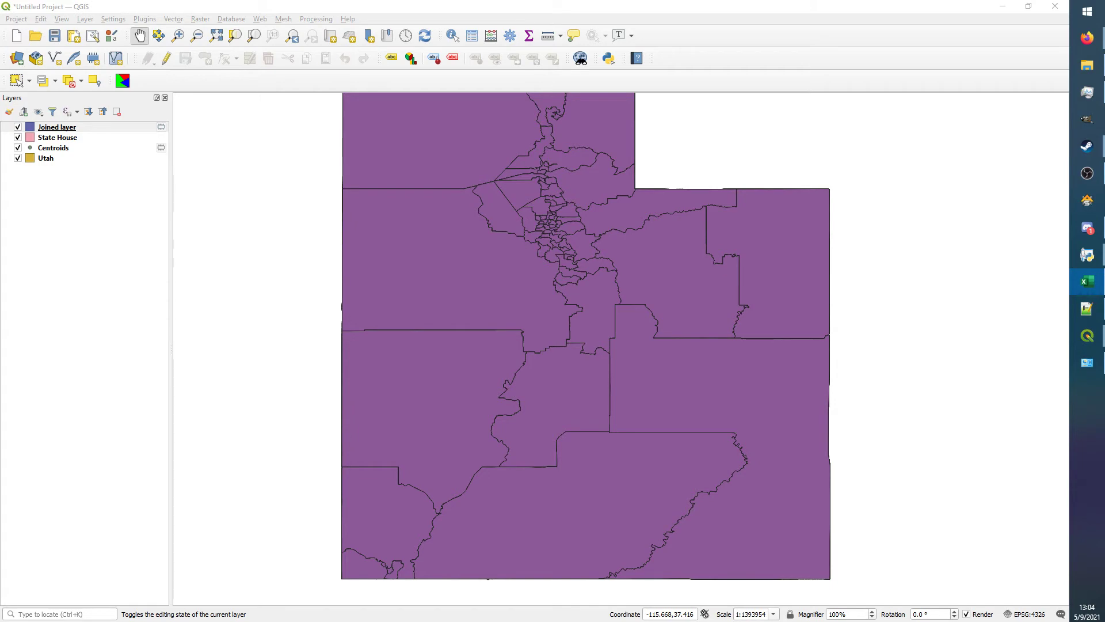
left_click_drag(576, 621, 821, 0)
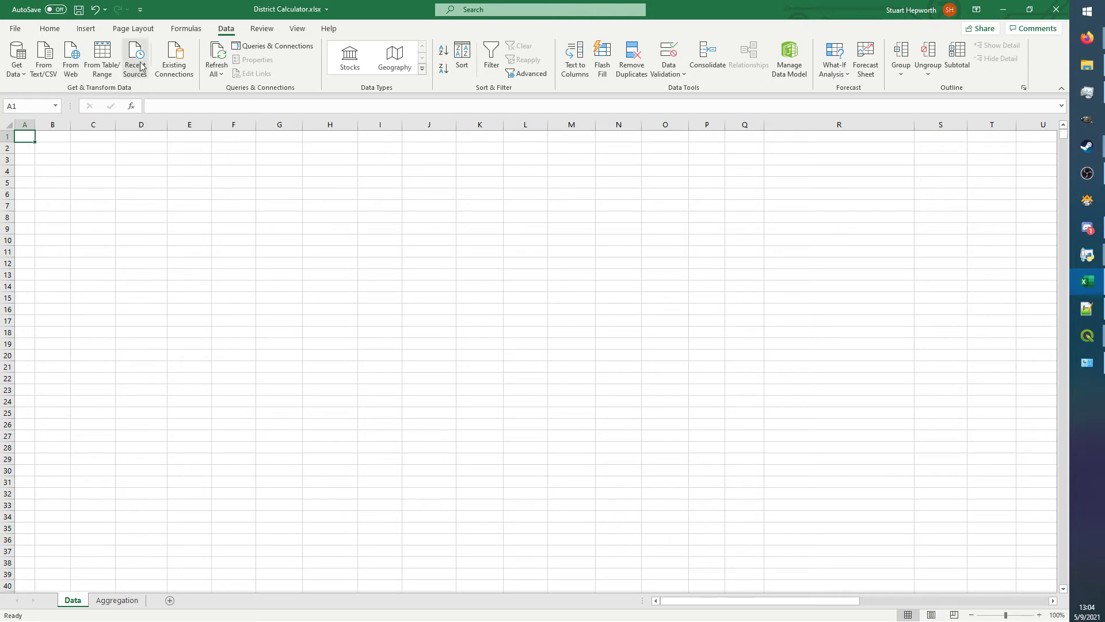
left_click(50, 53)
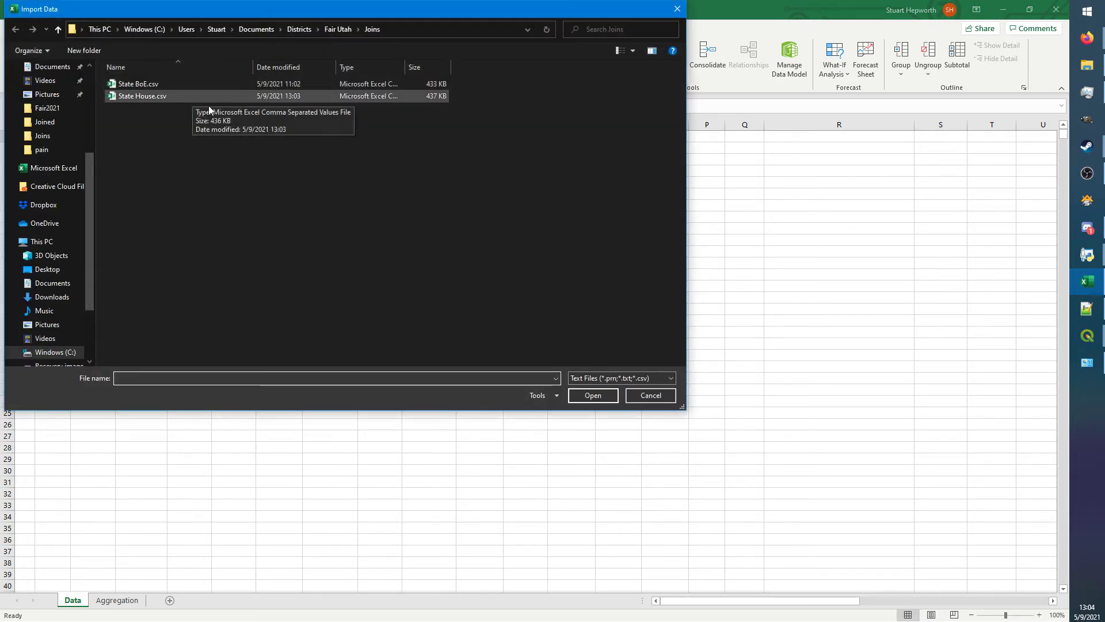
left_click(193, 95)
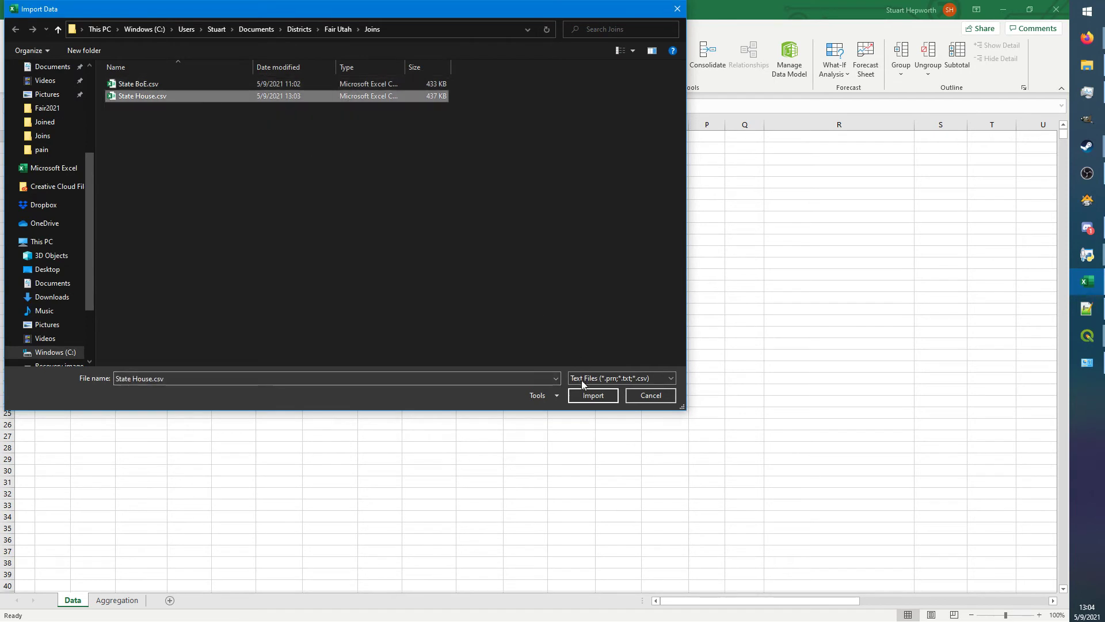
left_click(593, 395)
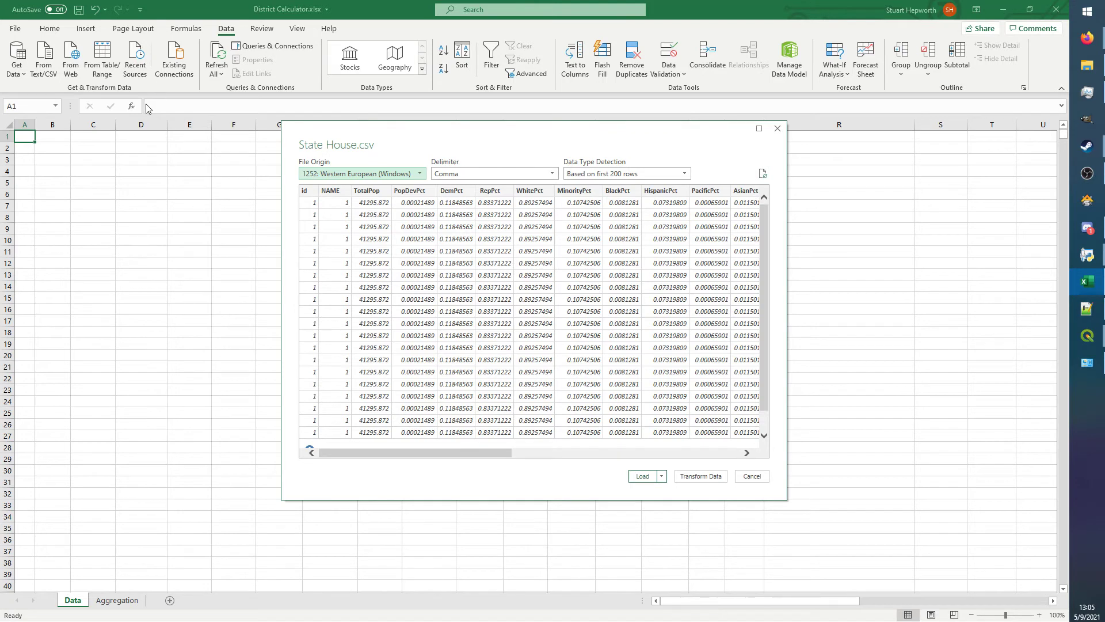
left_click(664, 482)
left_click(698, 501)
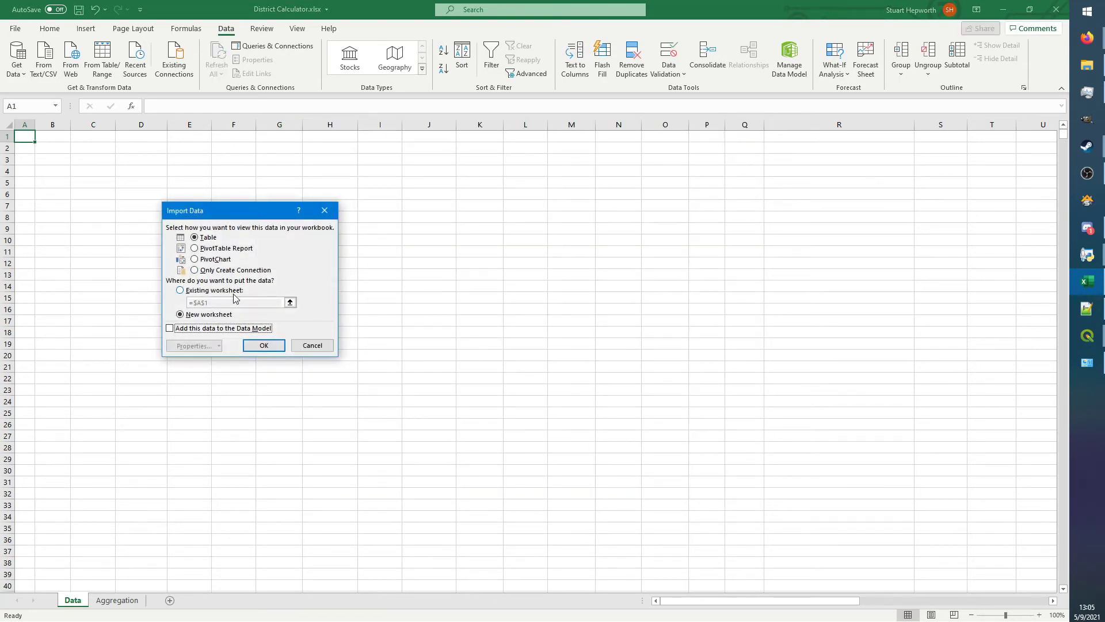
left_click(233, 290)
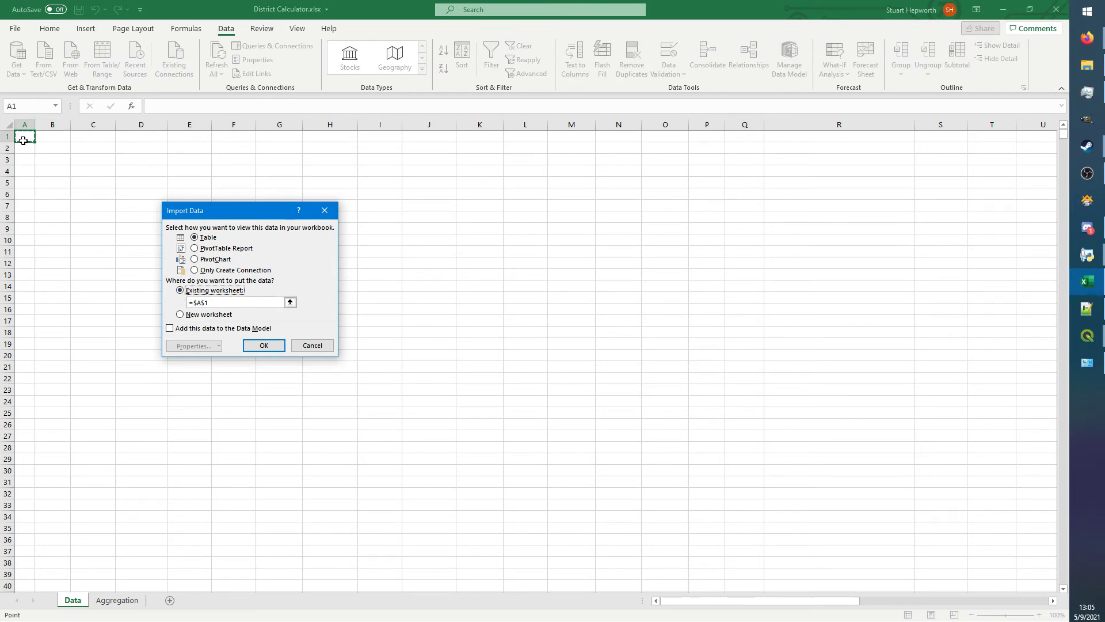
left_click(258, 350)
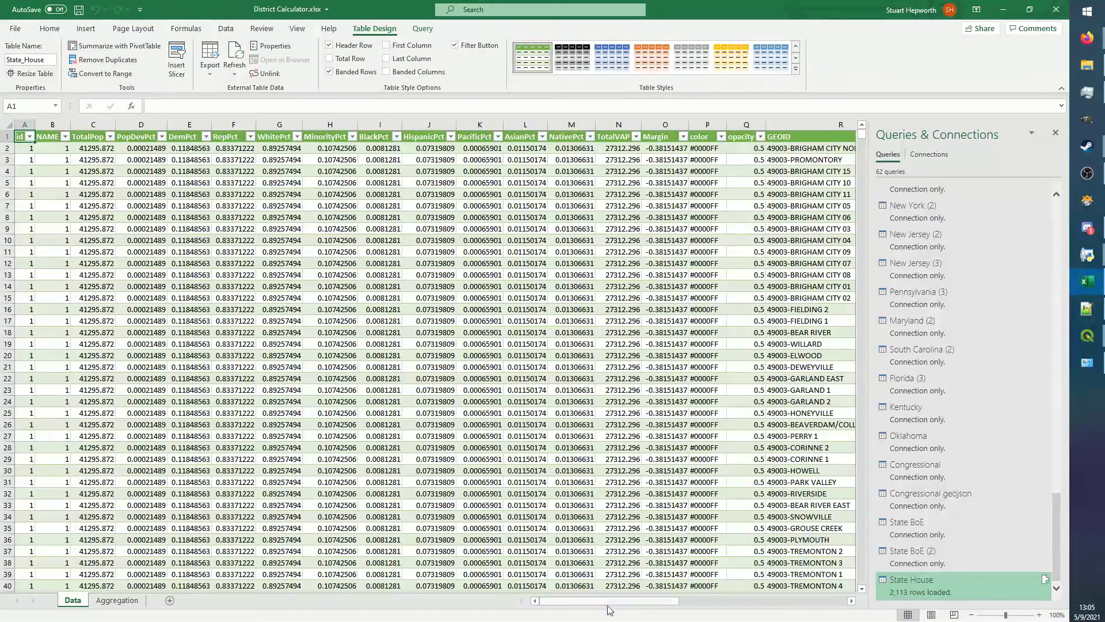
- Examine the precinct GEOID and vote columns at the far end of the imported State House table
left_click_drag(619, 601, 782, 616)
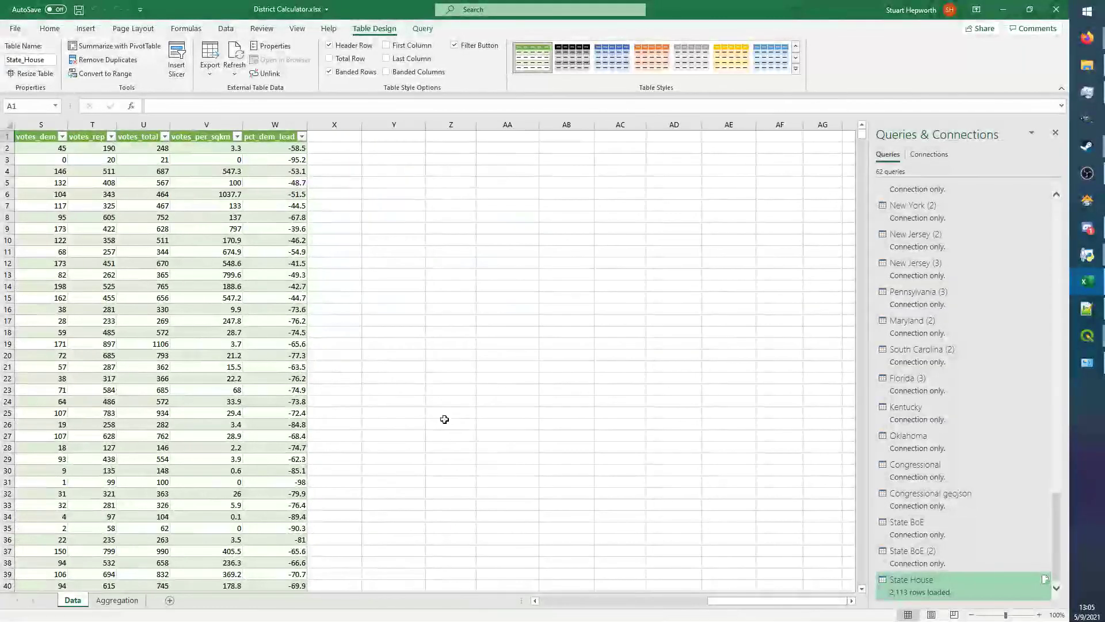
left_click(332, 343)
key("Left")
key("Left")
key("Left")
key("Left")
key("Left")
key("Left")
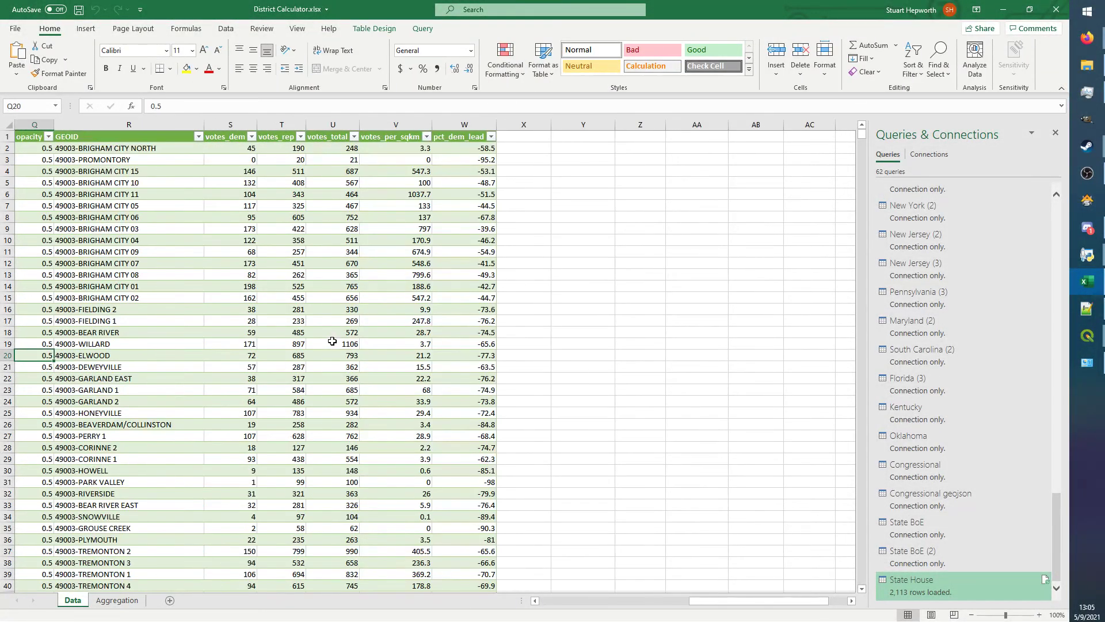
- Examine the votes_dem, votes_rep and votes_total values in the first data row of the imported State House table
key("Right")
key("Right")
key("Right")
key("Up")
key("Up")
key("Up")
key("Left")
key("Up")
key("Up")
key("Up")
key("Up")
key("Up")
key("Up")
key("Up")
key("Up")
key("Up")
key("Up")
key("Up")
key("Up")
key("Up")
key("Up")
key("Up")
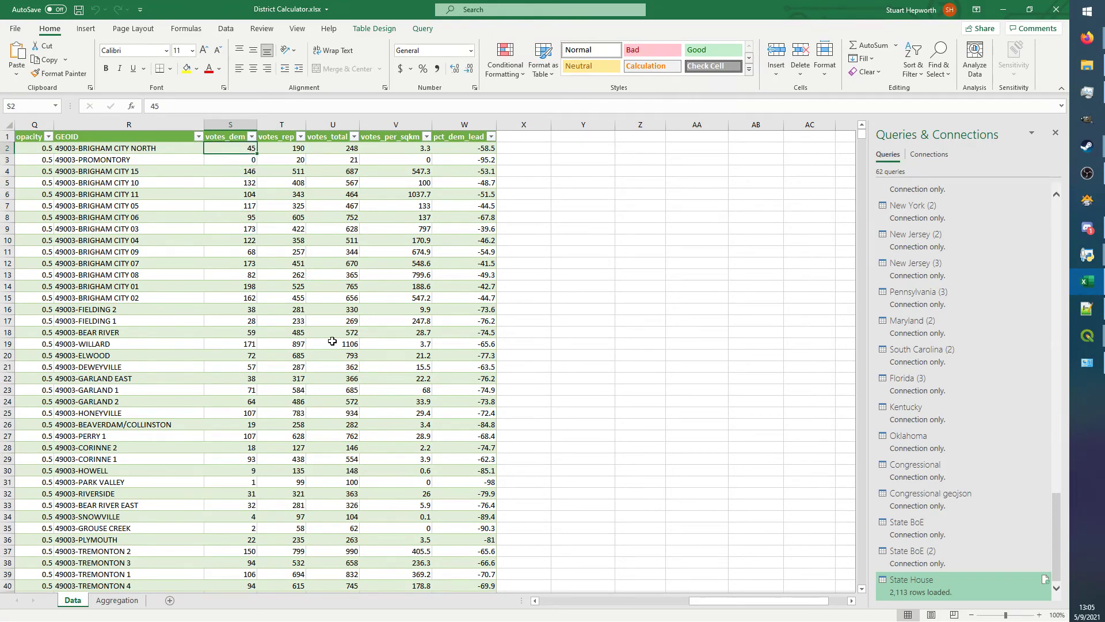
key("Right")
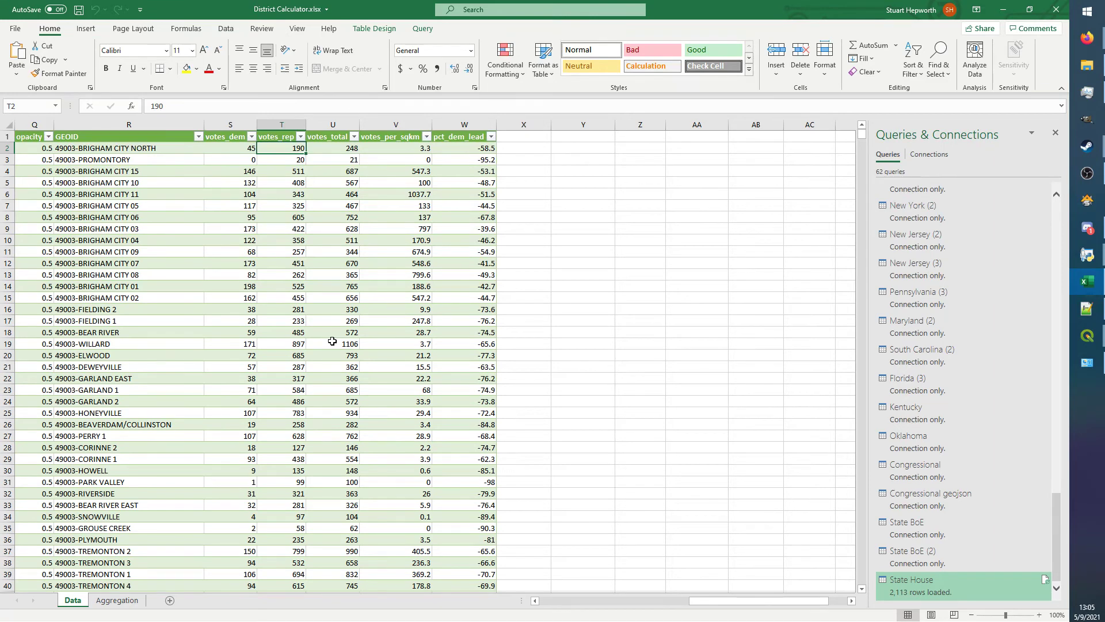
key("Right")
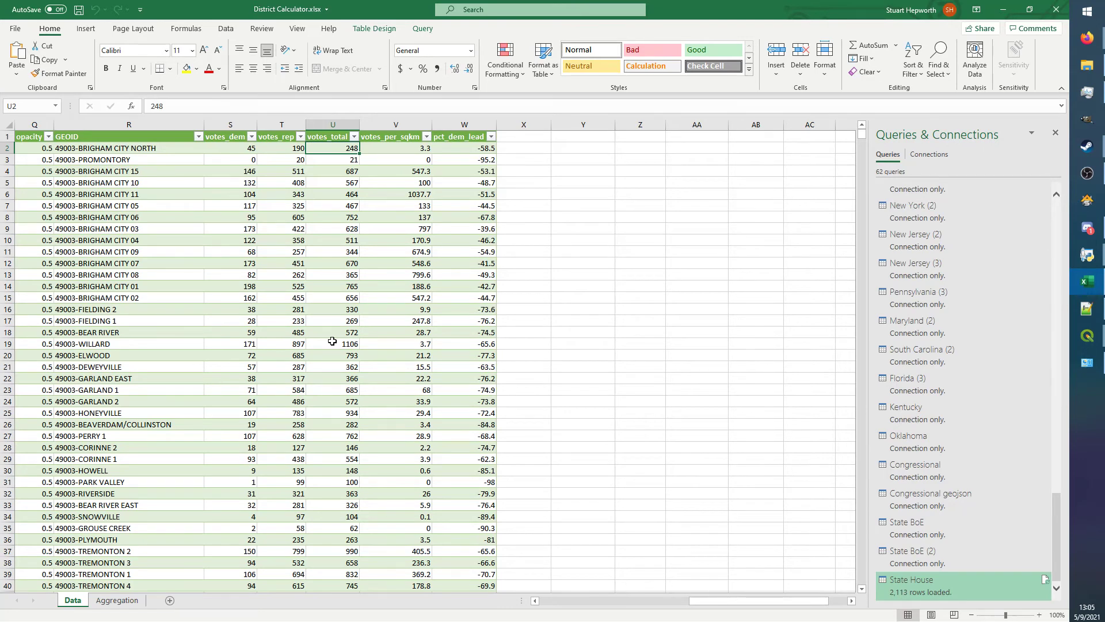
left_click(610, 324)
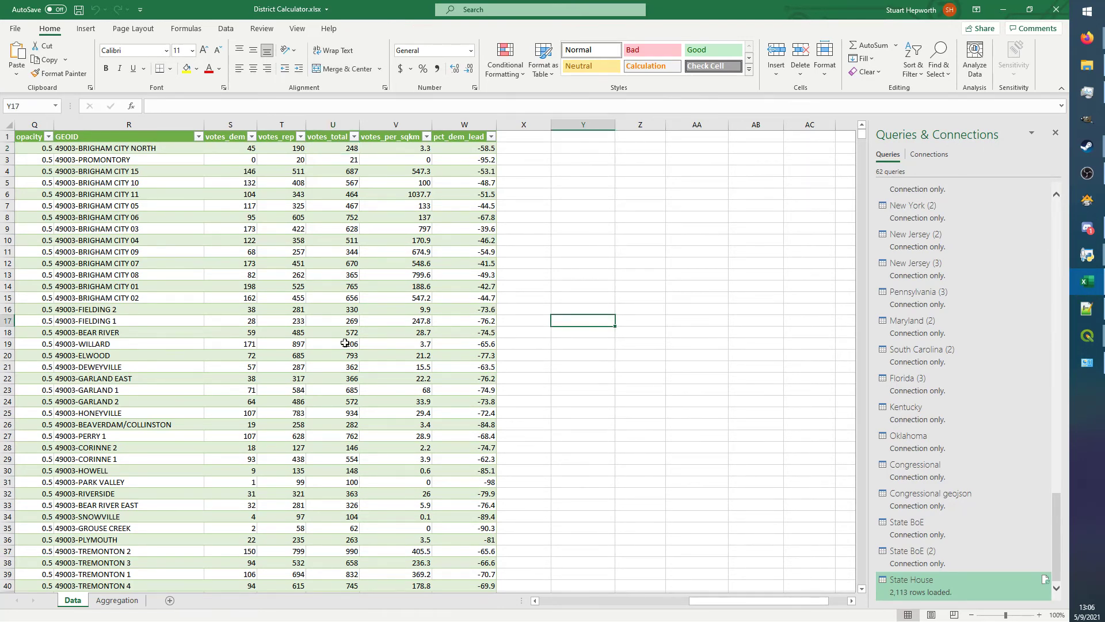
- Open the Aggregation worksheet, check how far its district rows extend, and close the Queries & Connections pane
left_click(115, 601)
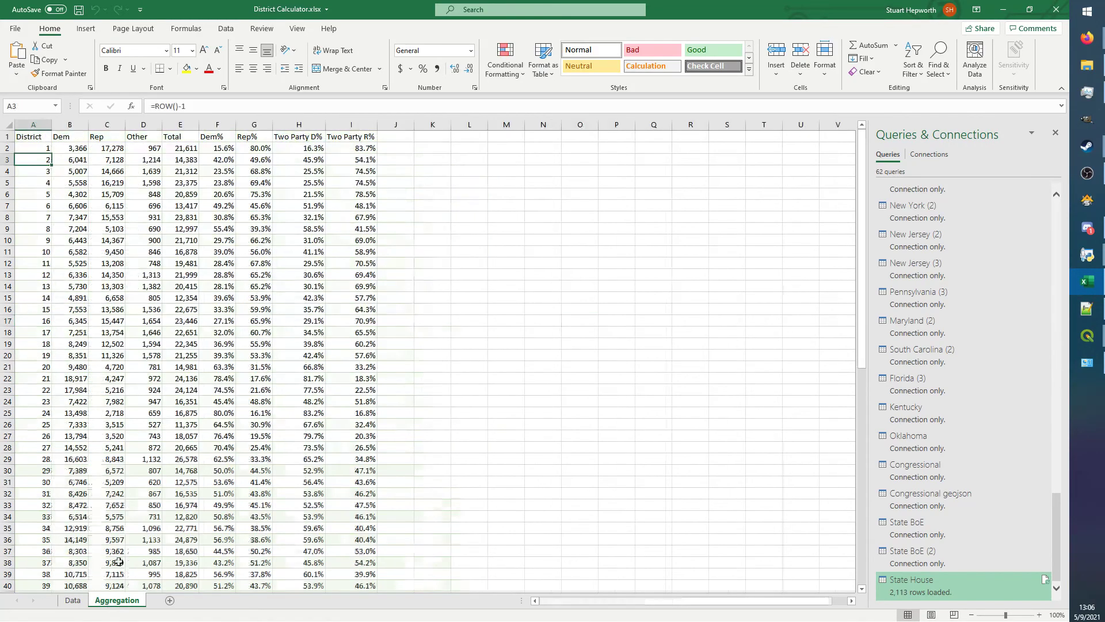
left_click(79, 150)
key("ctrl+Down")
scroll(97, 244, "up", 1)
scroll(98, 243, "up", 11)
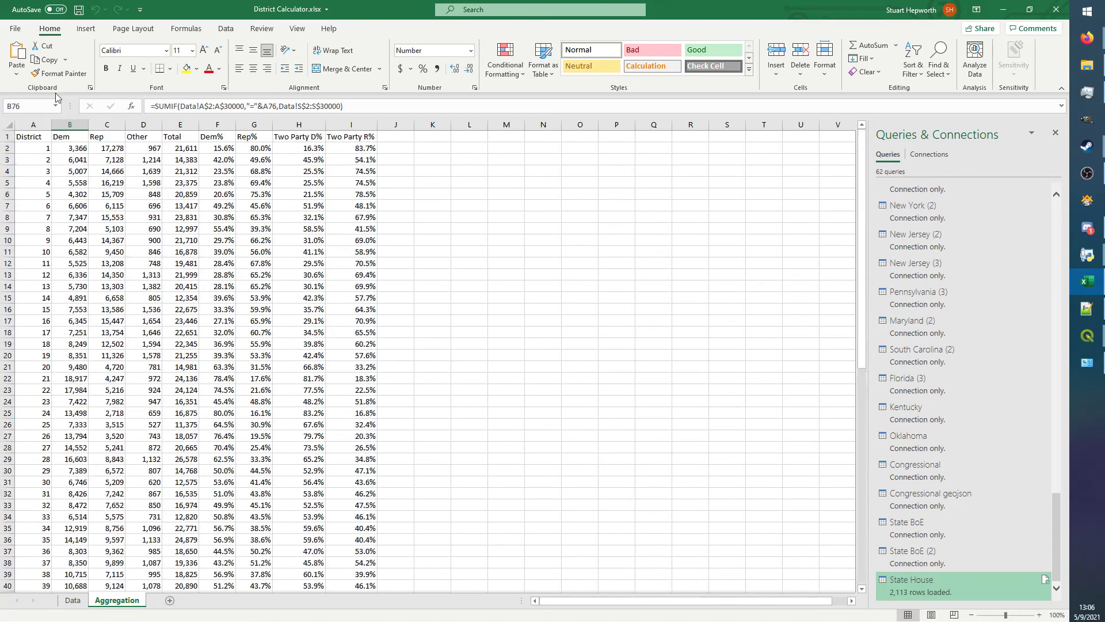
left_click(35, 147)
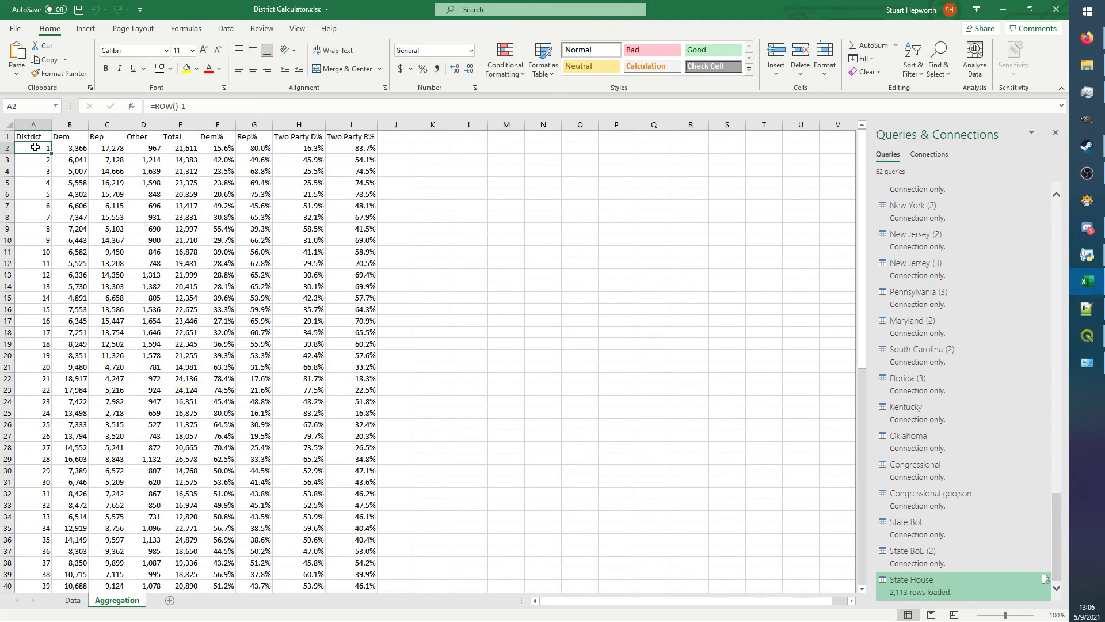
left_click(1056, 132)
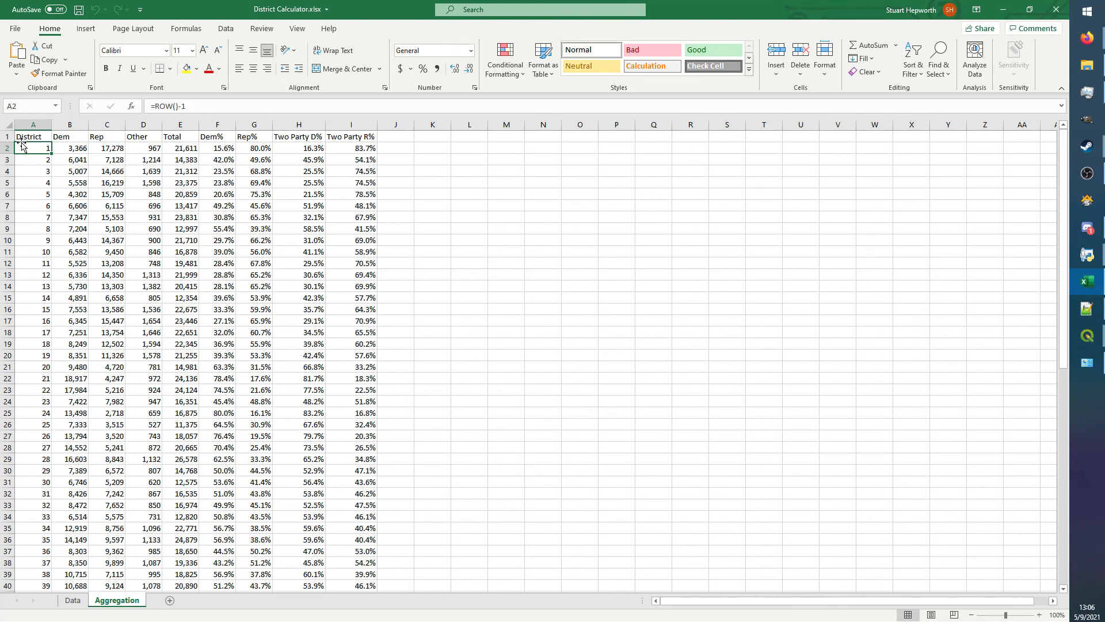
- Examine the district 1 formulas in the Dem, Rep, Other and Total columns of the Aggregation worksheet
key("Right")
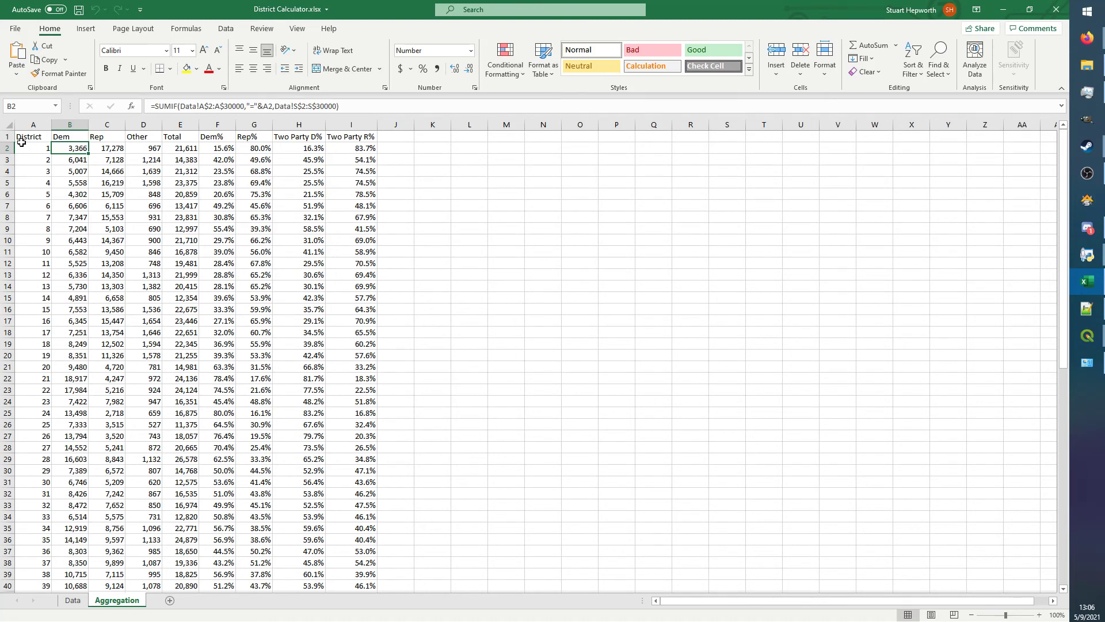
key("Right")
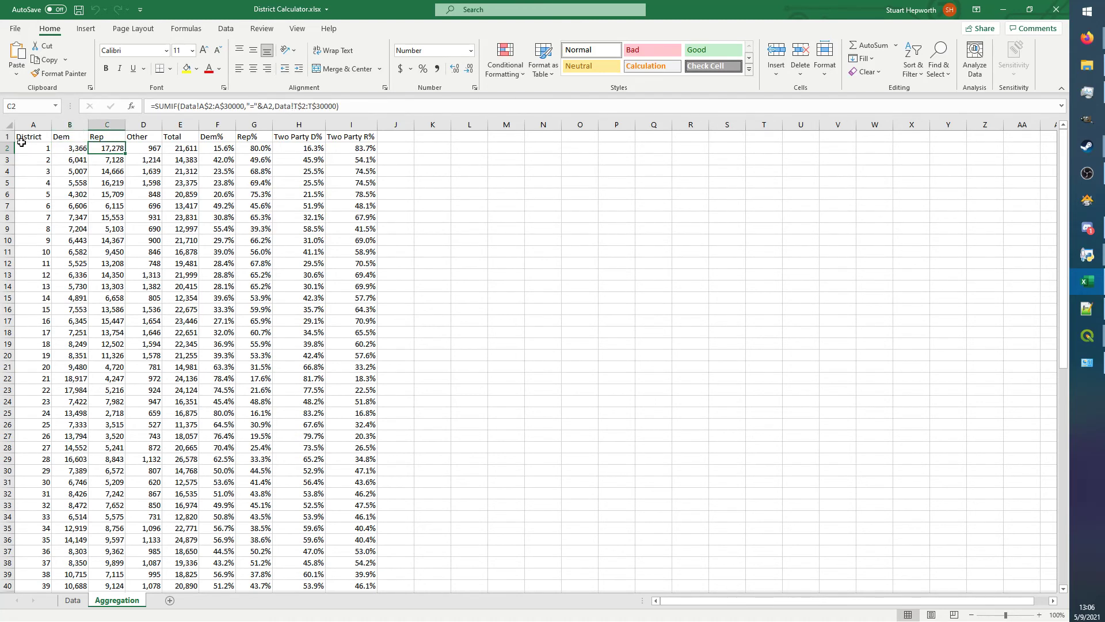
key("Down")
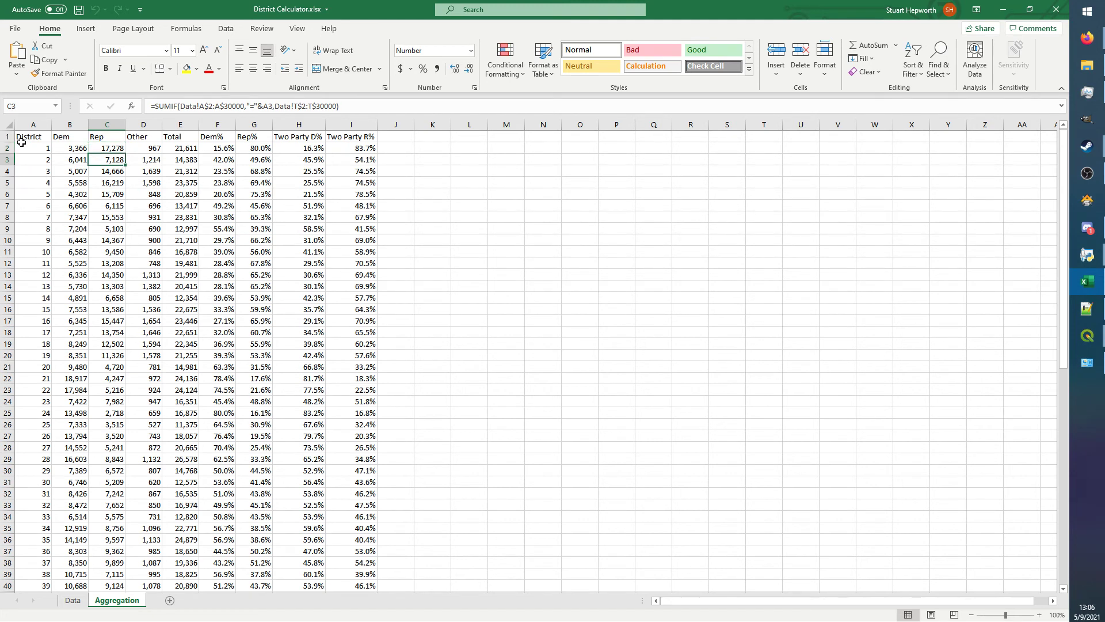
key("Up")
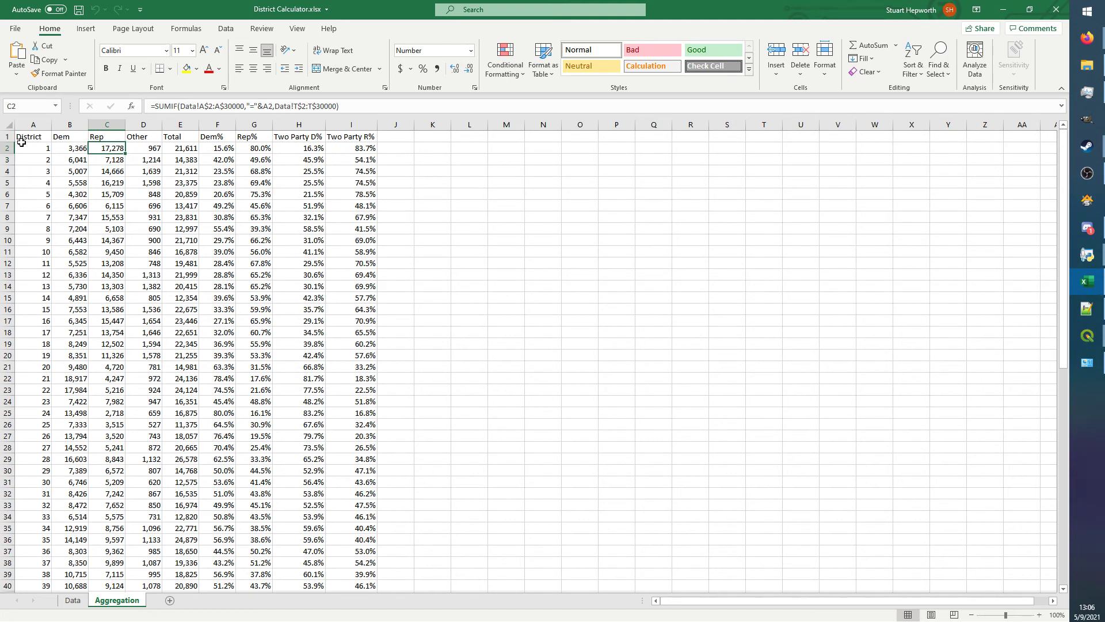
key("Right")
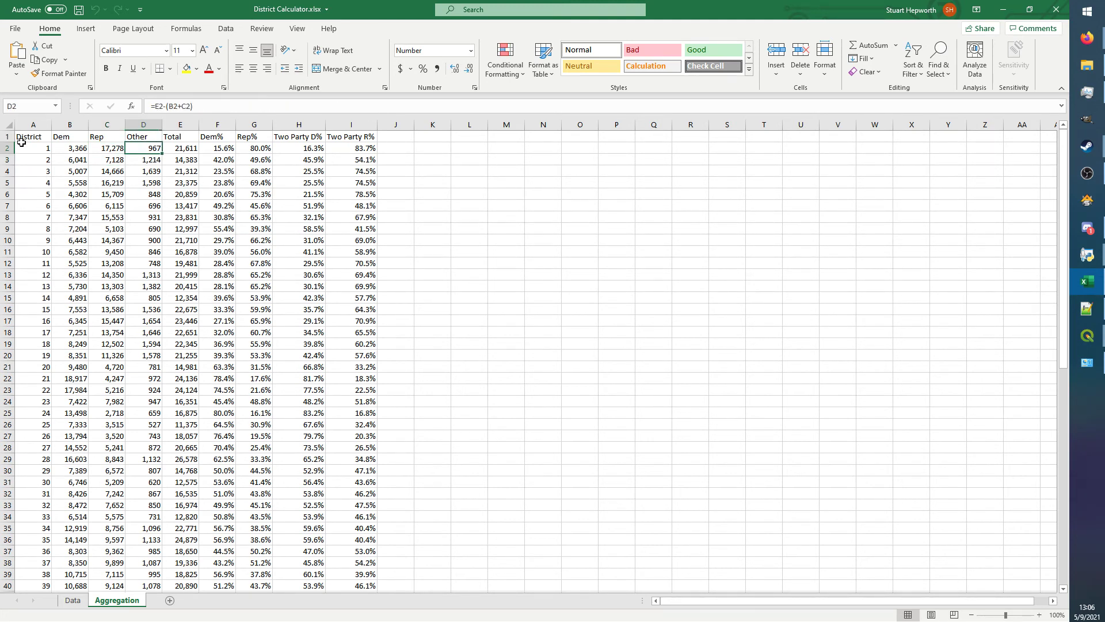
key("Right")
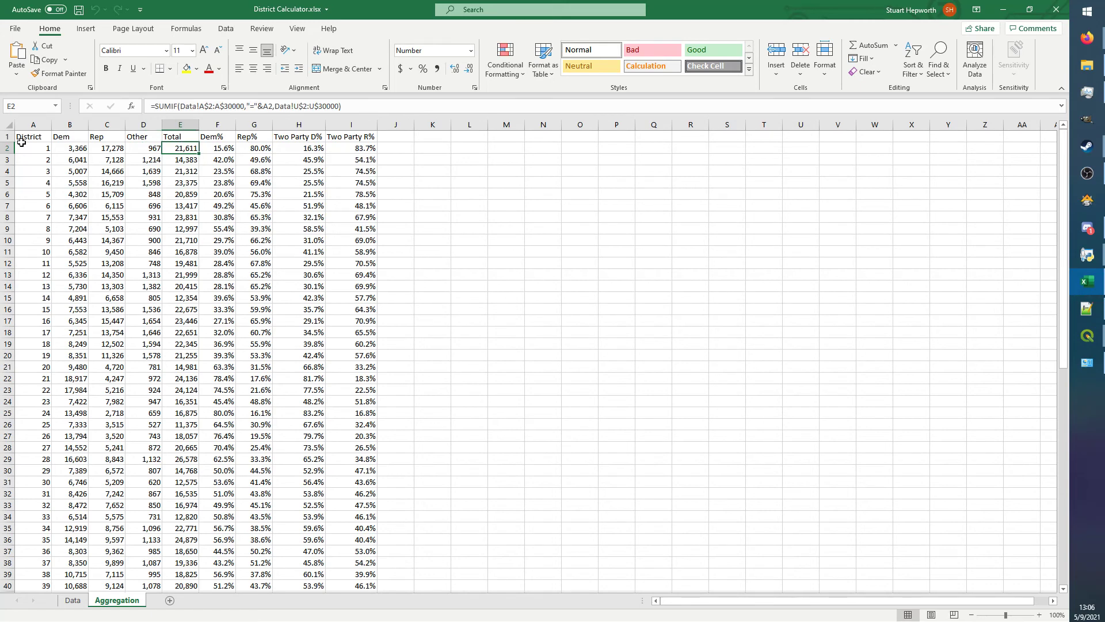
- Examine the district 1 percentage formulas in the Dem%, Rep%, Two Party D% and Two Party R% columns
key("Right")
key("Left")
key("Right")
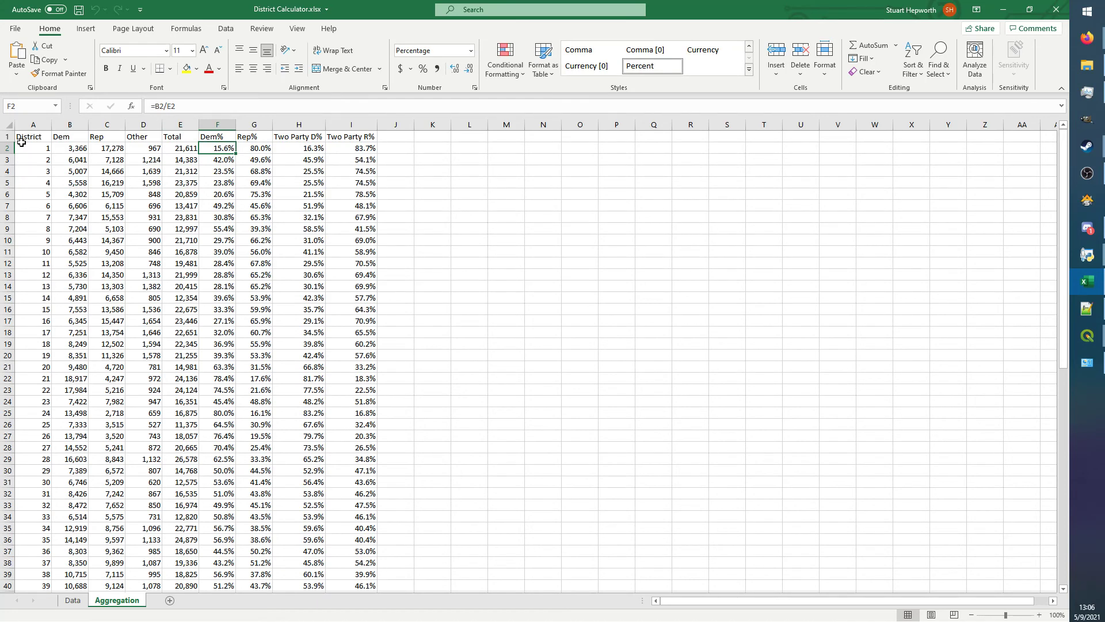
key("Right")
key("Left")
key("Right")
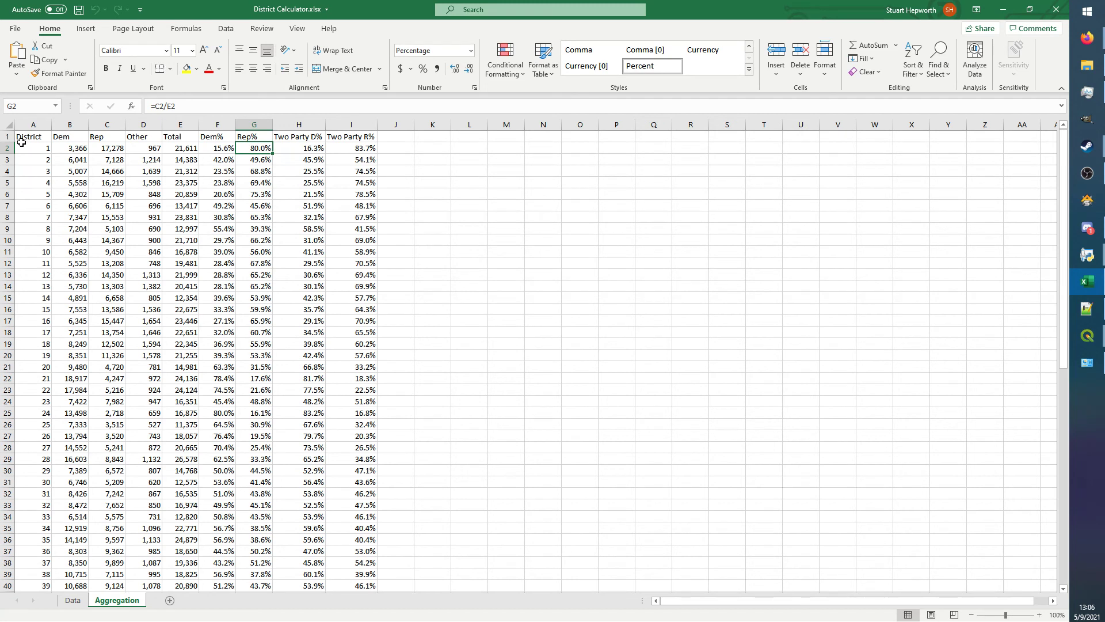
key("Right")
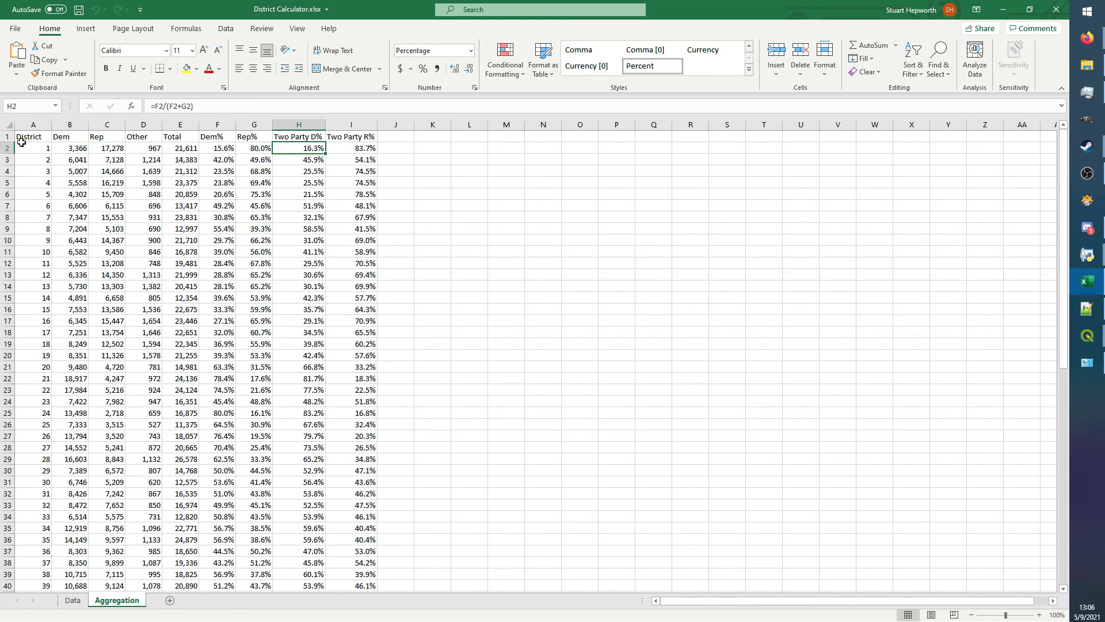
key("Right")
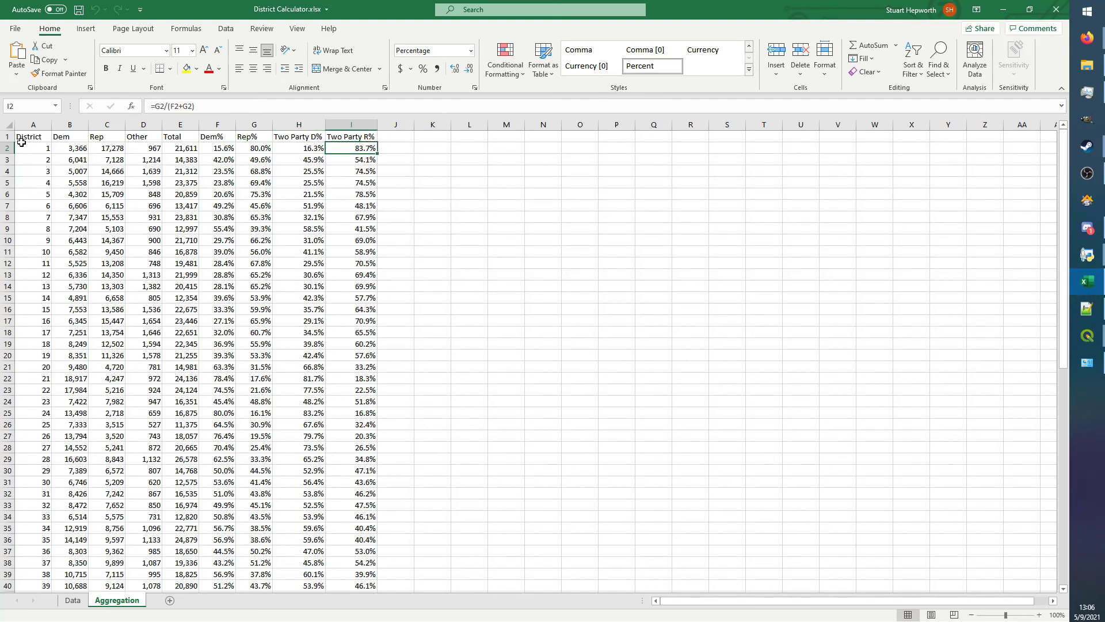